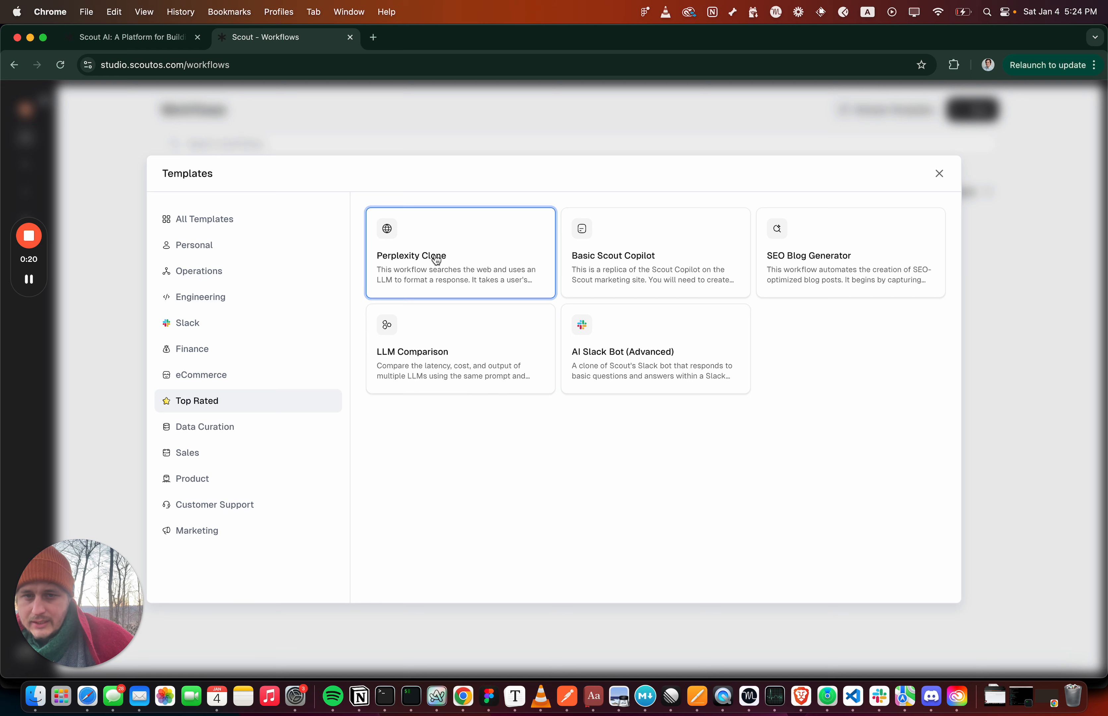
Create a workflow from the Perplexity Clone template and set the Scrape SERP block's Web Page Limit to 5
left_click(894, 581)
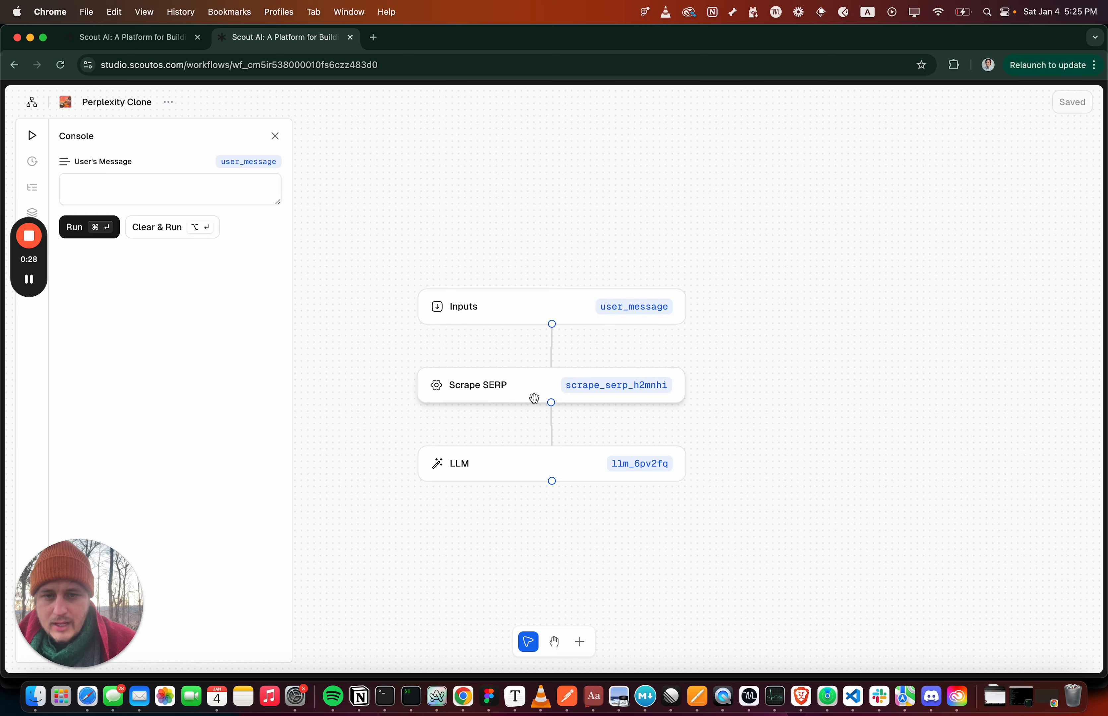
left_click(201, 196)
left_click(440, 389)
left_click(837, 276)
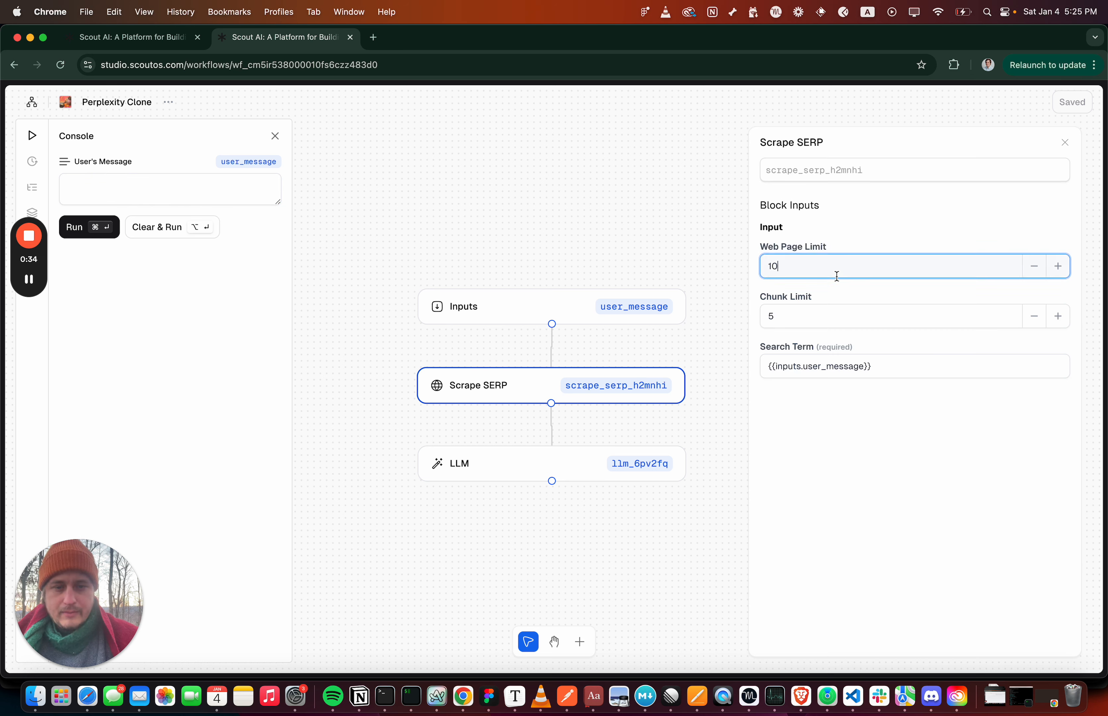
Run the workflow with the user message "who is the ceo of perplexity?"
left_click(245, 184)
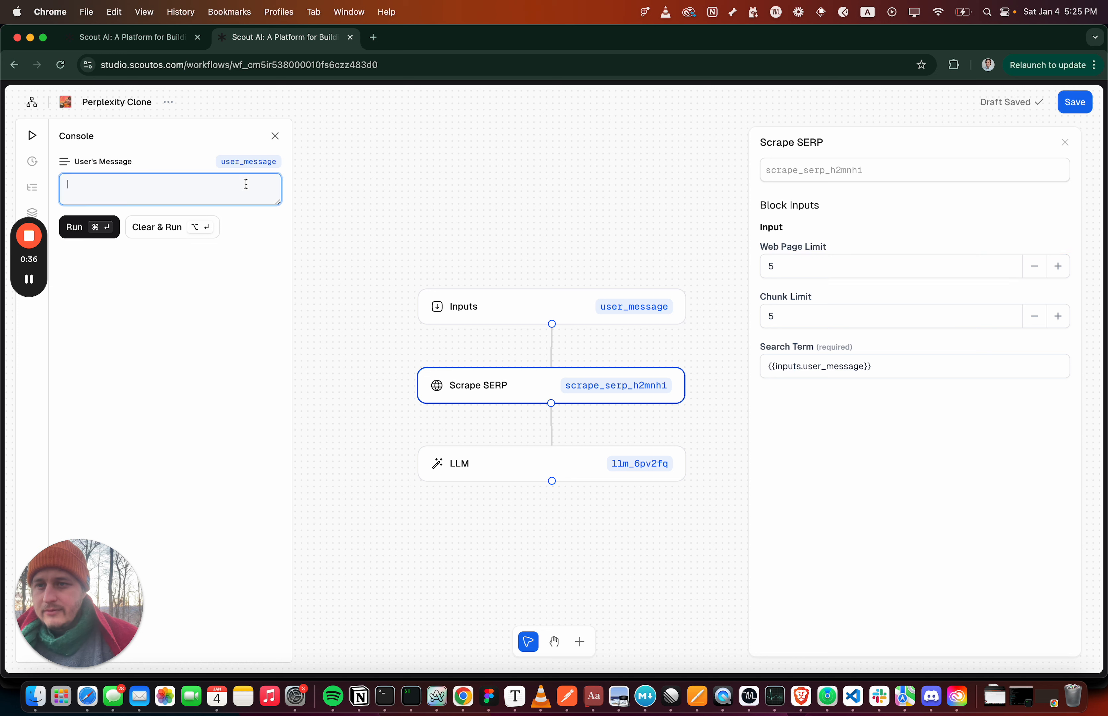
type("who is the ceo of perplexity?")
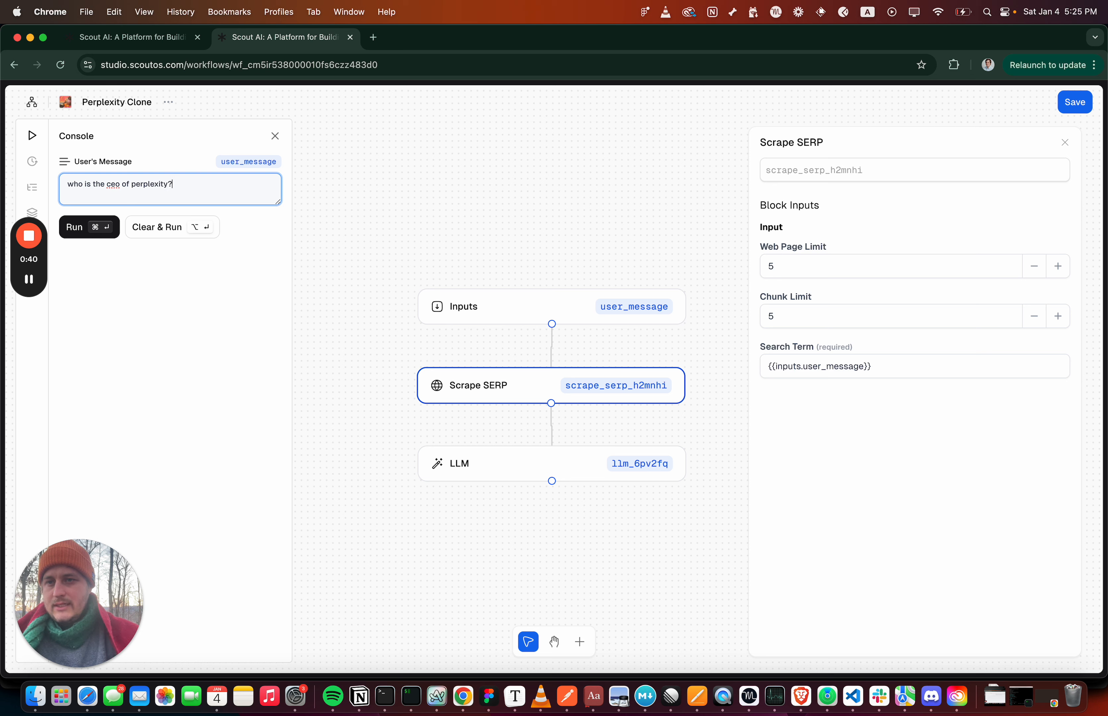
key("super+Return")
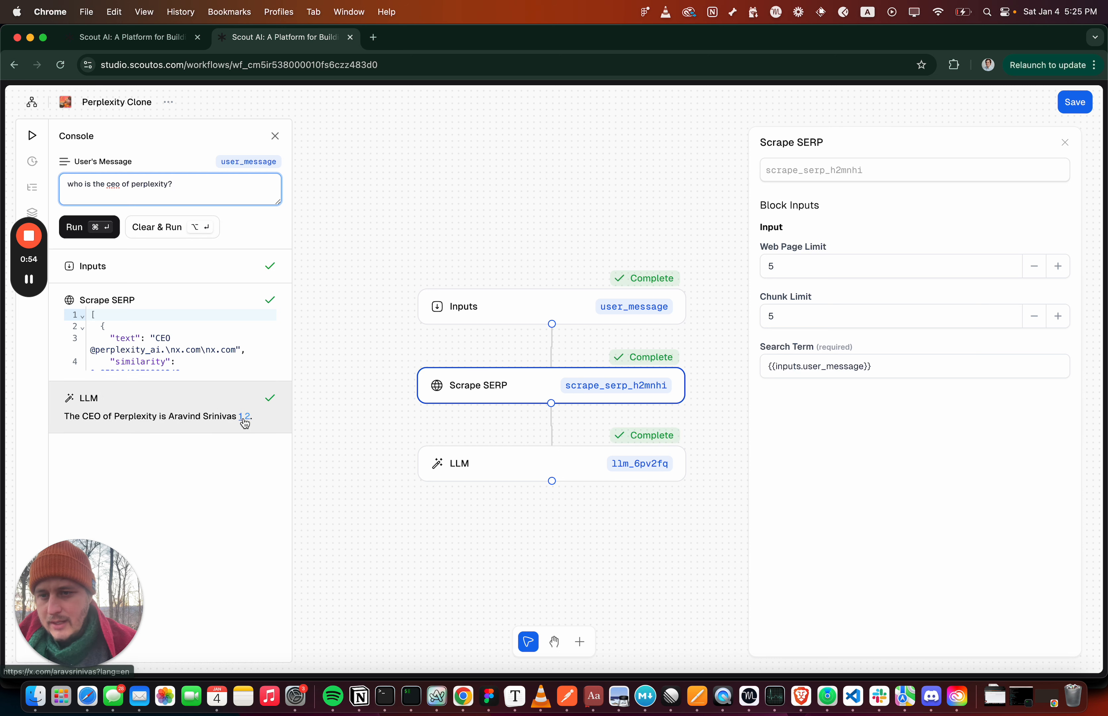
Open the second cited source in the LLM answer, then return to the workflow and close the LLM run details
left_click(247, 417)
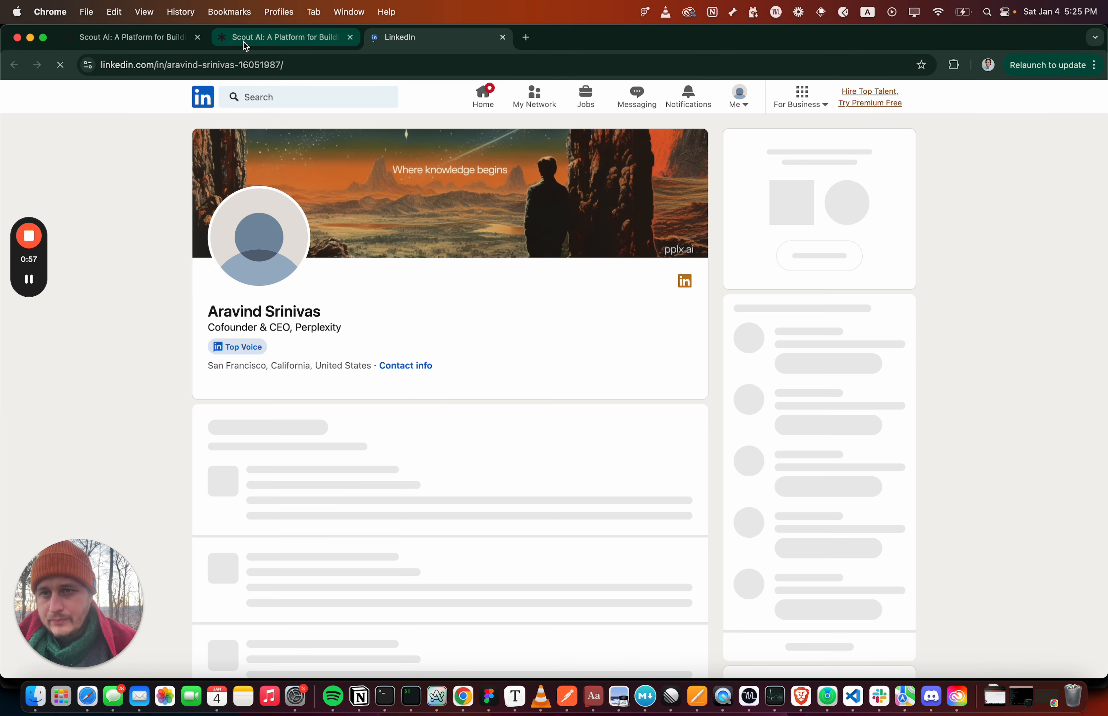
left_click(243, 41)
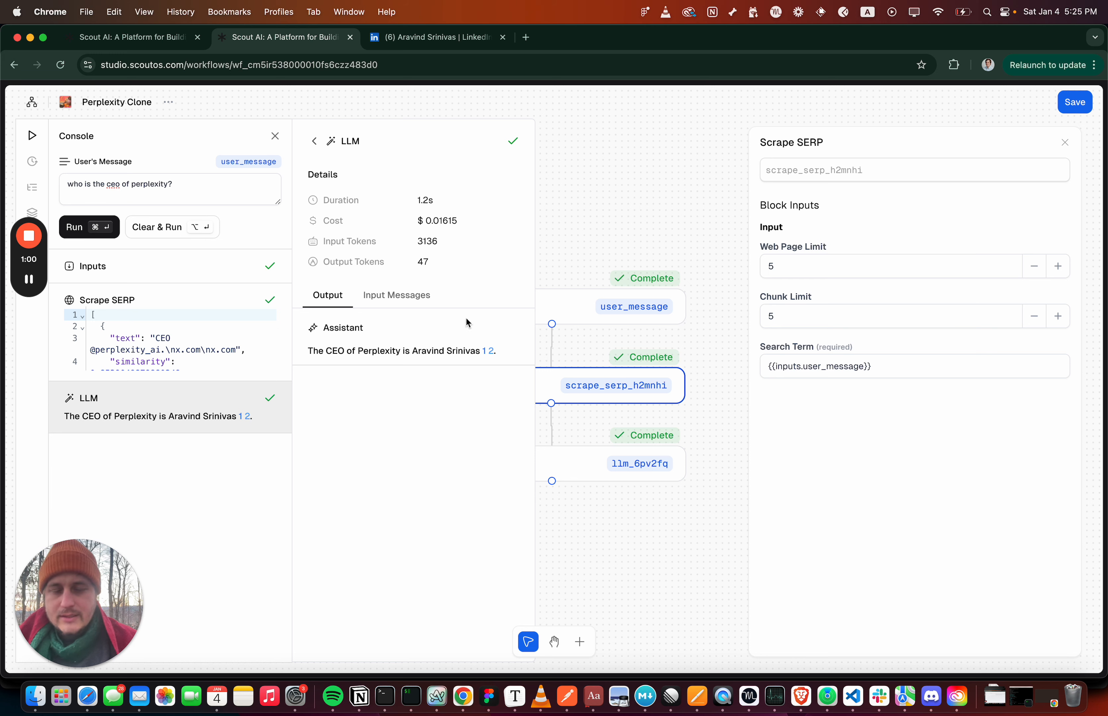
left_click(317, 142)
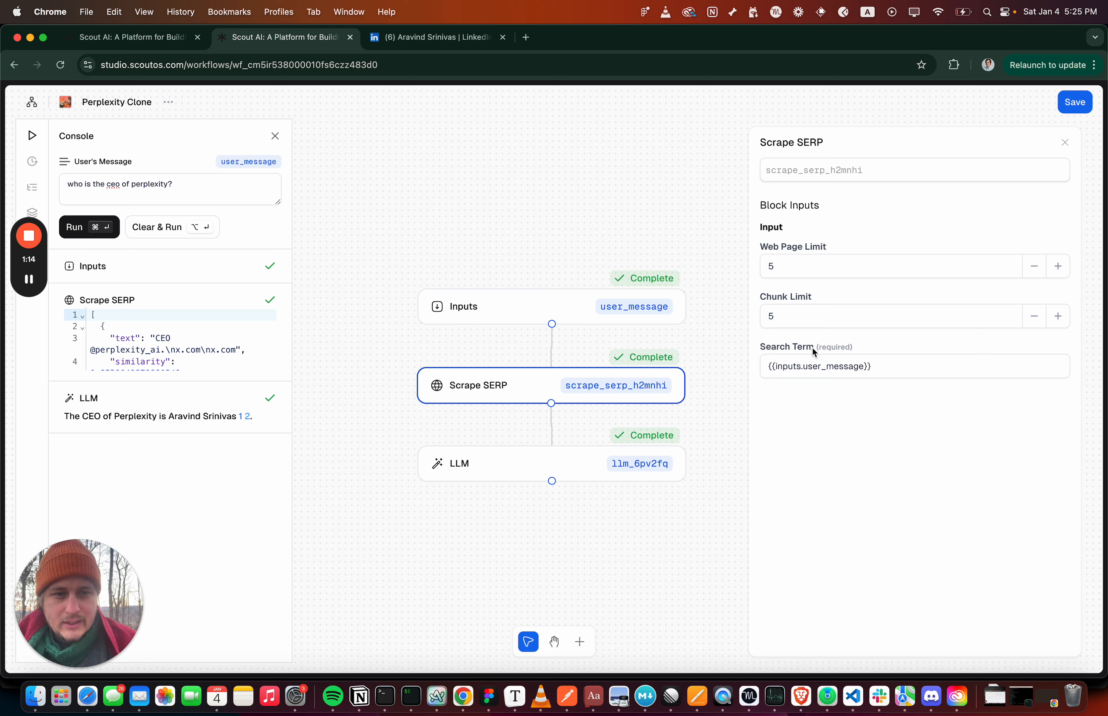
Review the Scrape SERP block's Search Term, Web Page Limit and Chunk Limit inputs
triple_click(811, 363)
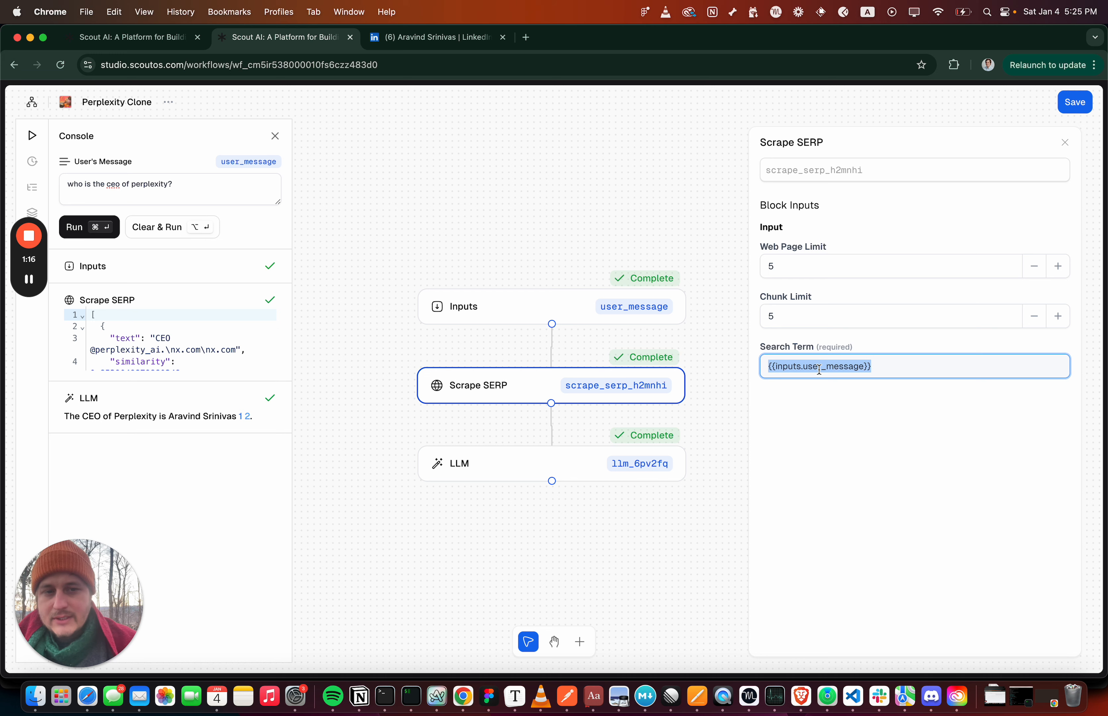
triple_click(818, 366)
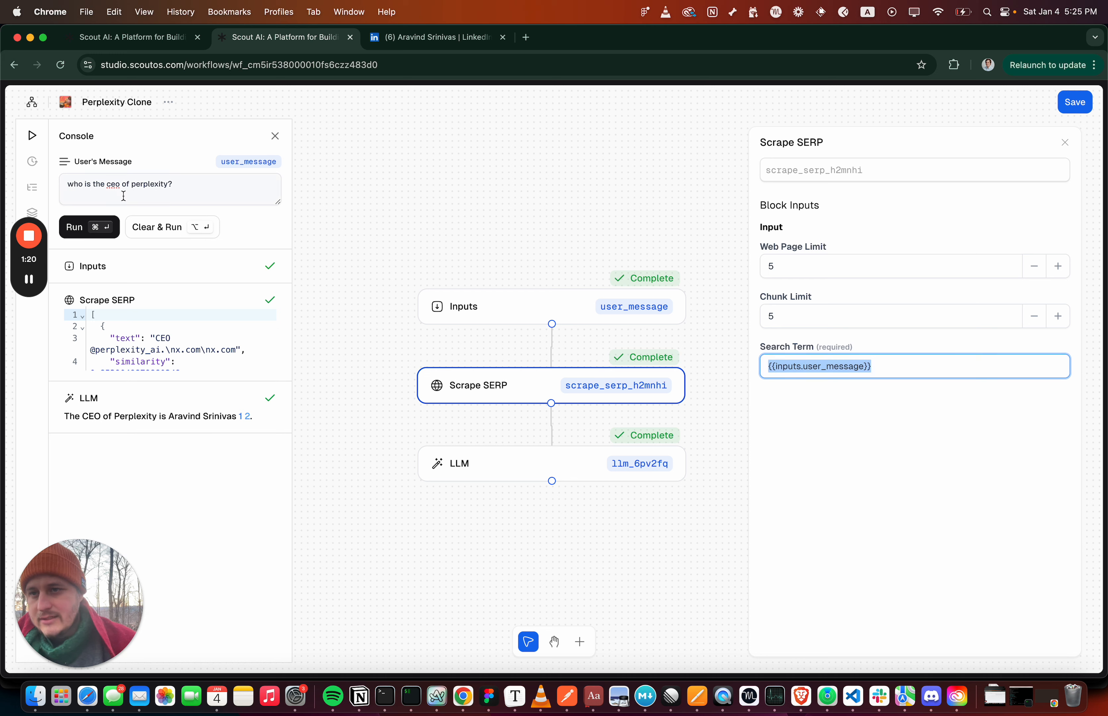
left_click(775, 266)
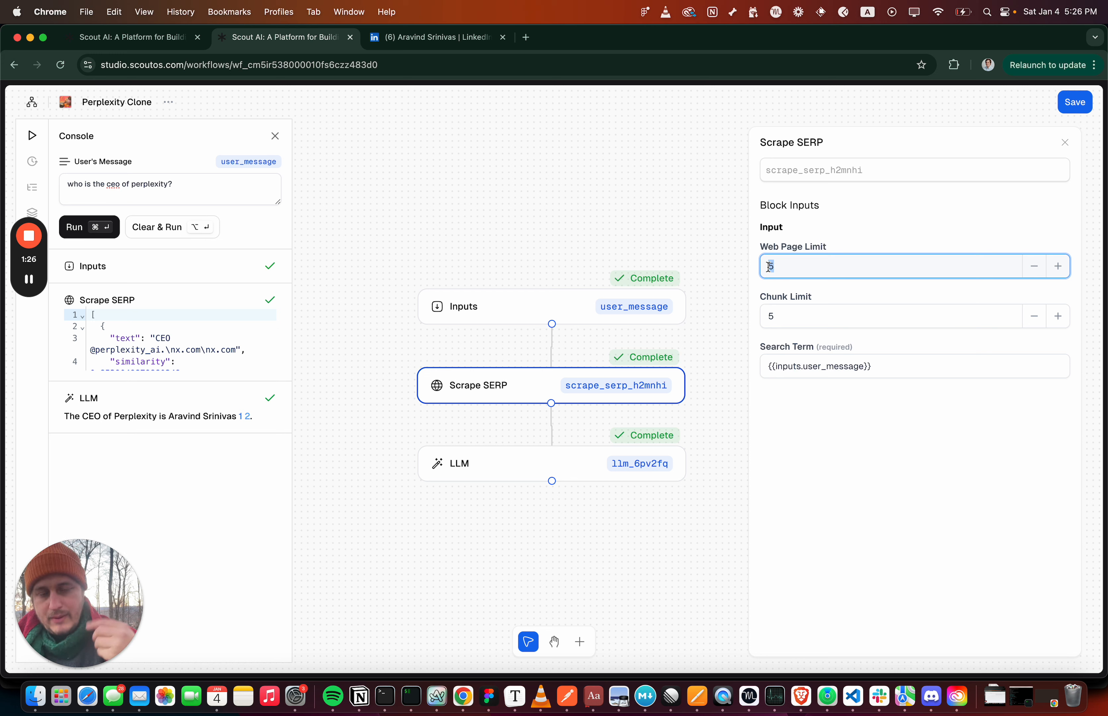
left_click(778, 316)
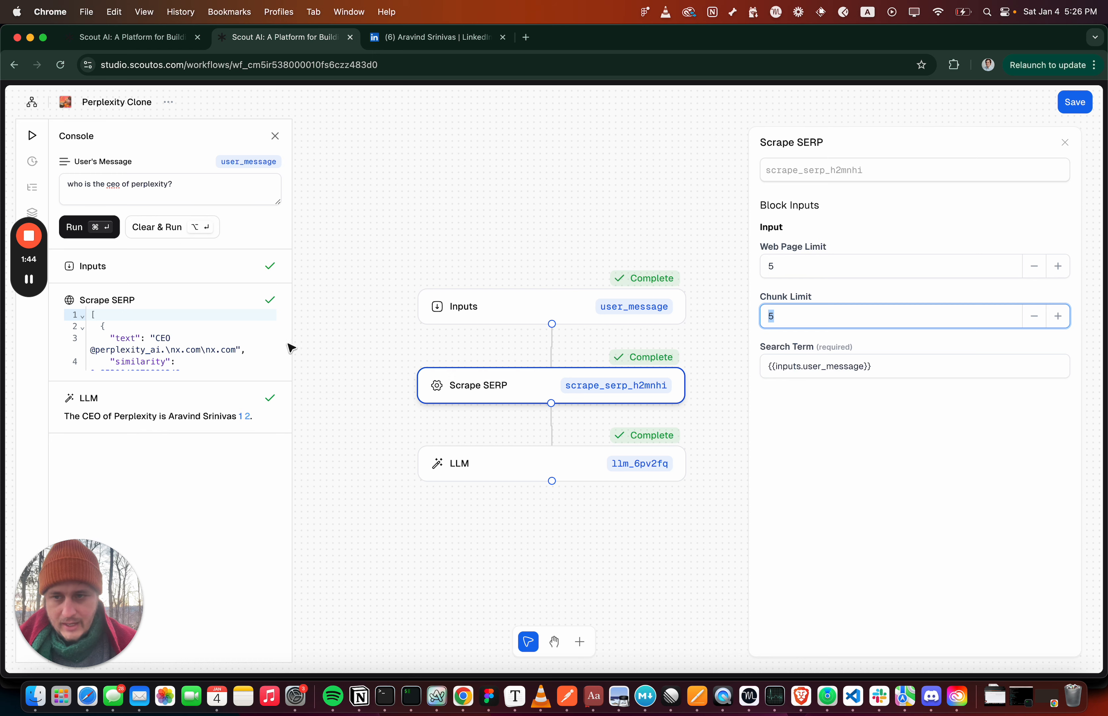
Inspect the Scrape SERP run output with its scraped text and source URLs, then close the details
left_click(157, 306)
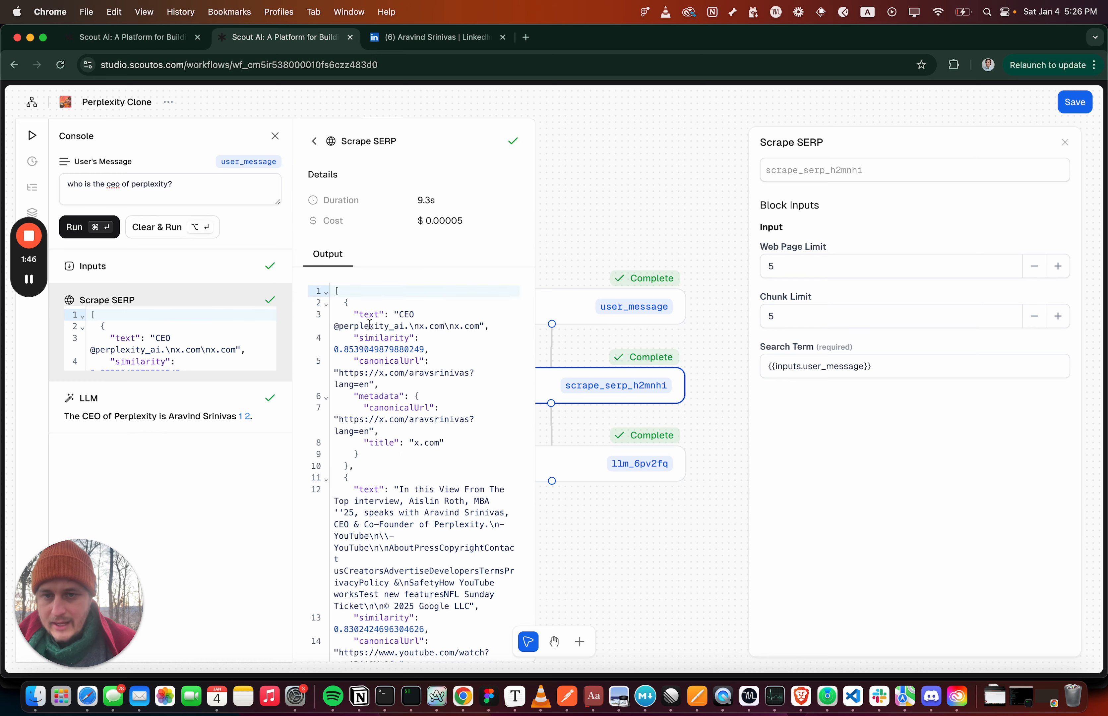
scroll(369, 324, "down", 15)
scroll(370, 323, "down", 10)
left_click_drag(384, 479, 414, 619)
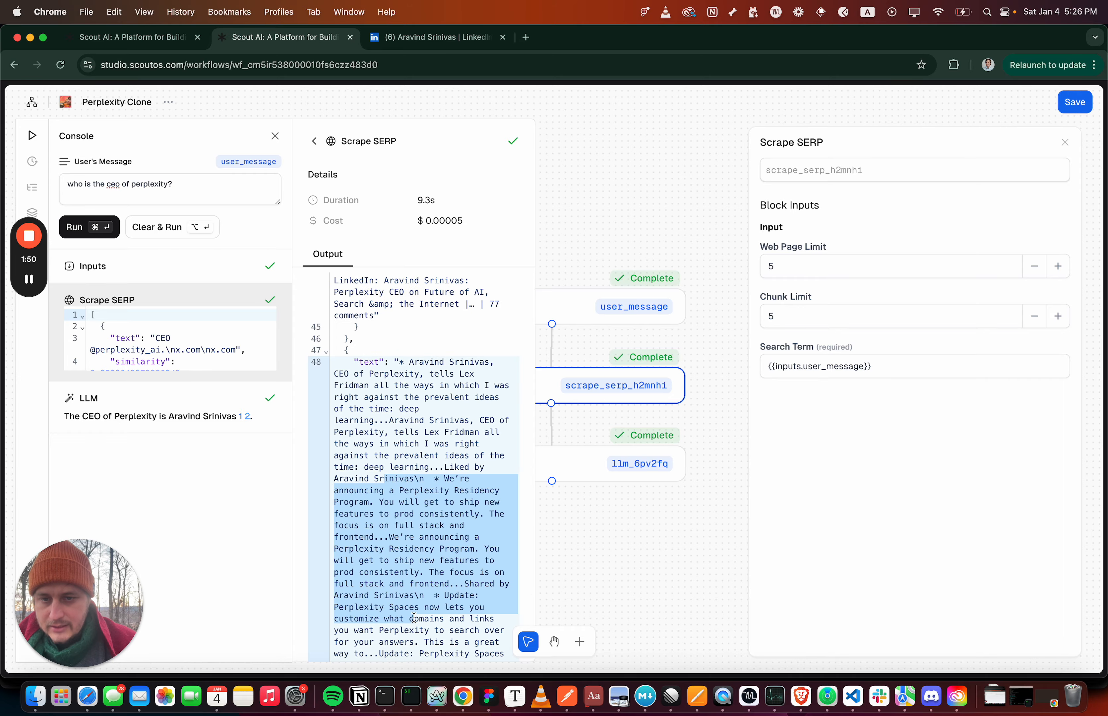
scroll(414, 618, "down", 20)
scroll(414, 619, "up", 20)
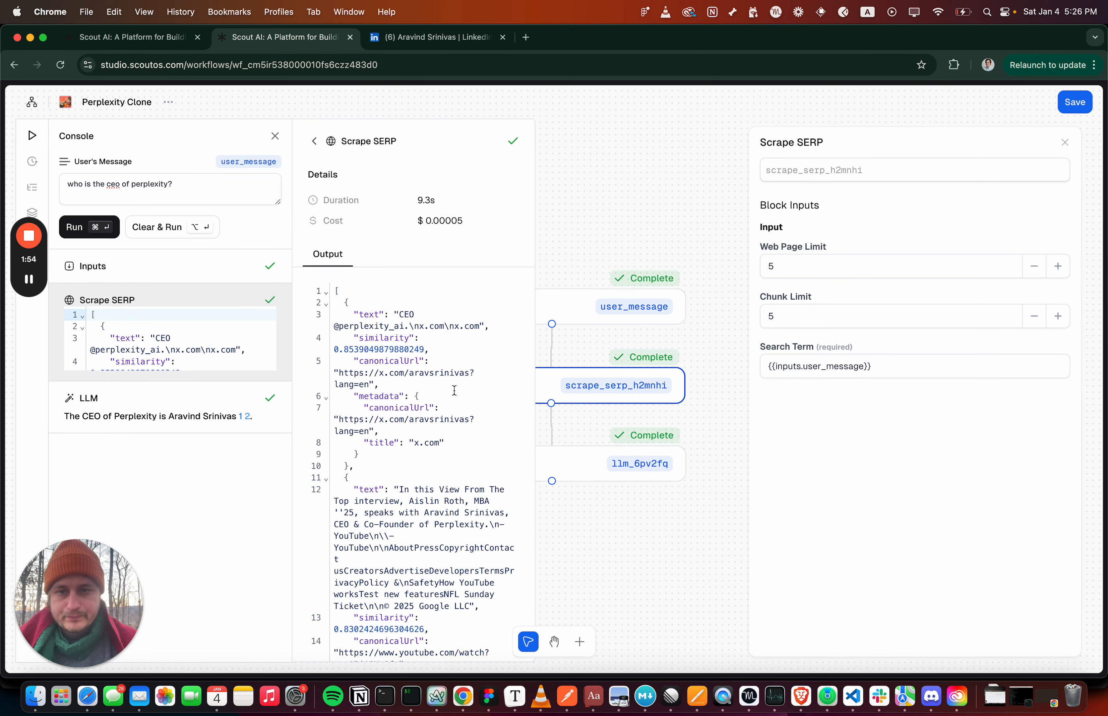
left_click(314, 143)
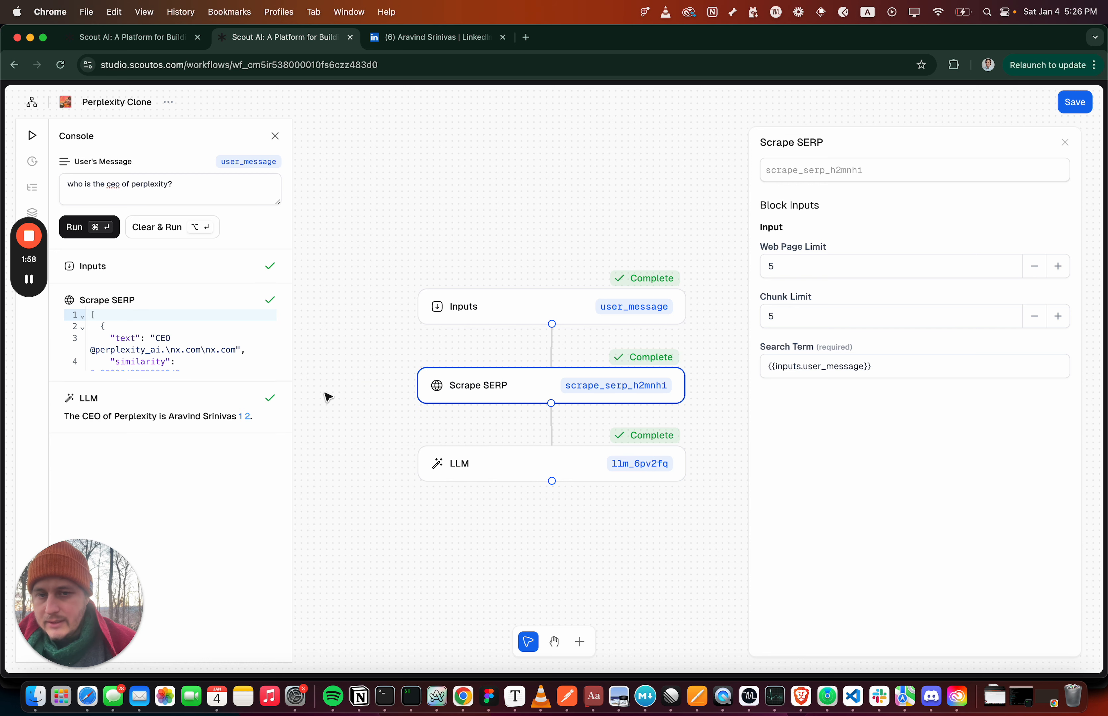
Review the LLM block's model configuration, its user message and the full system prompt
left_click(437, 466)
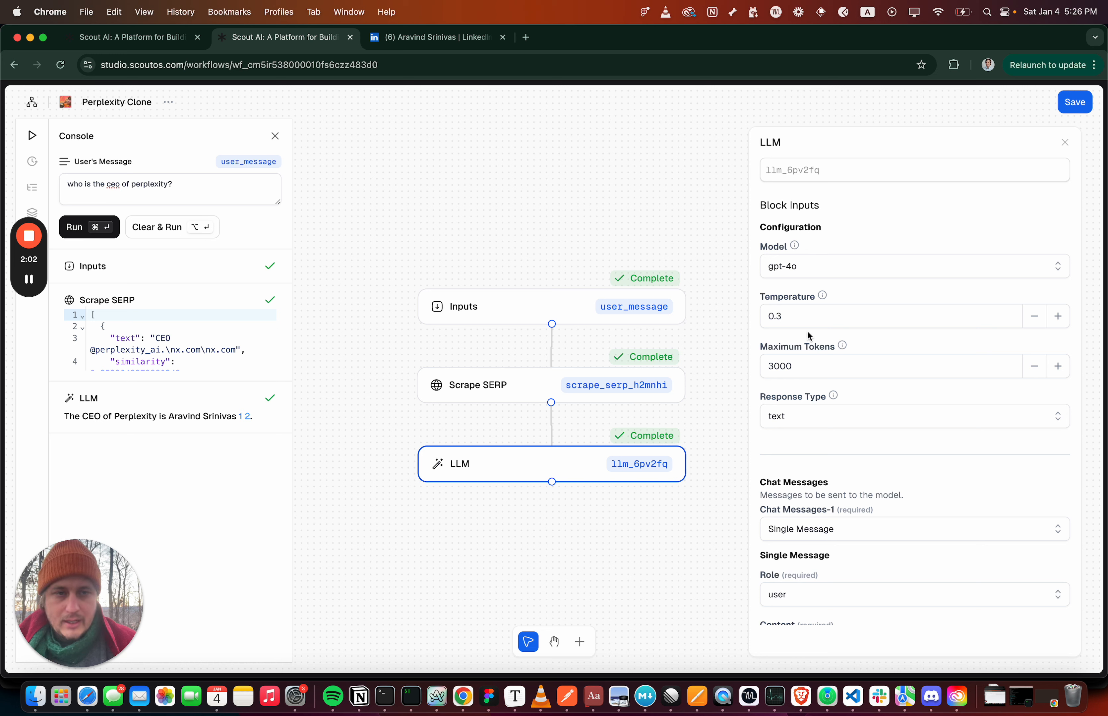
scroll(803, 270, "down", 8)
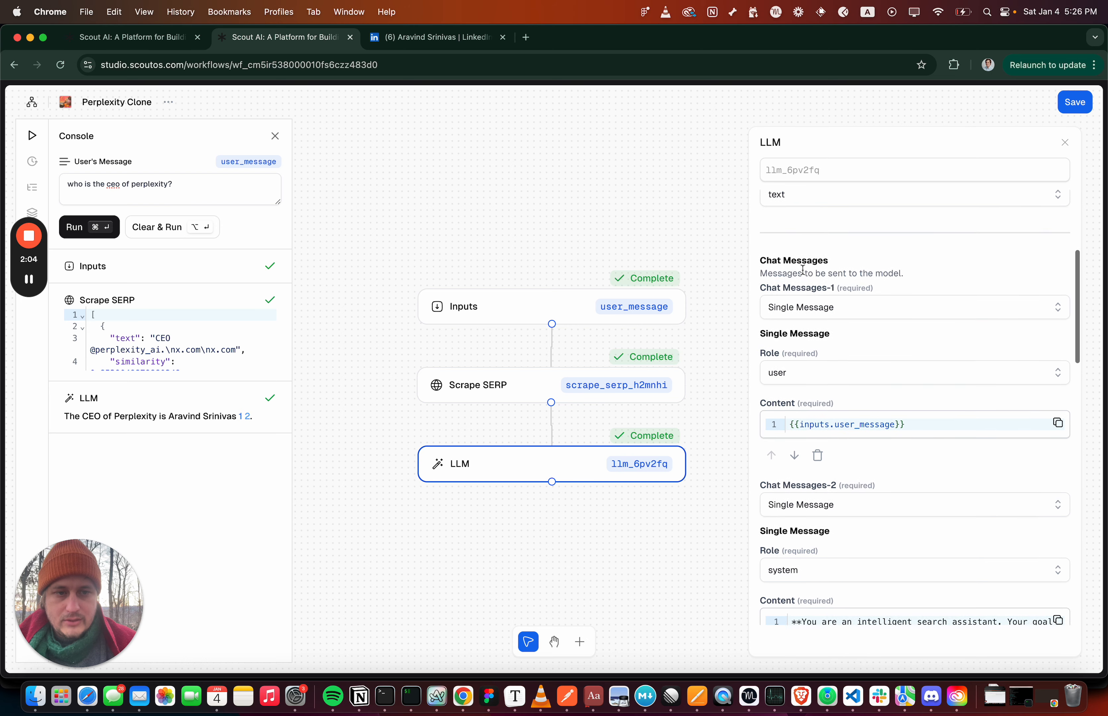
scroll(803, 271, "down", 2)
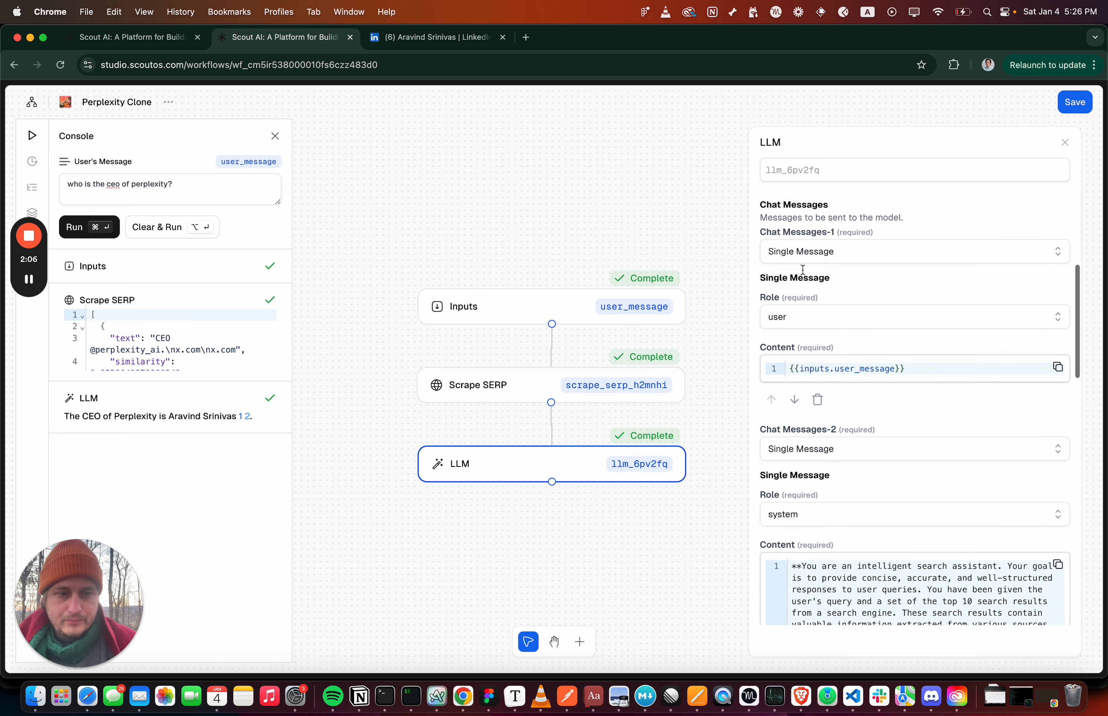
scroll(797, 257, "down", 3)
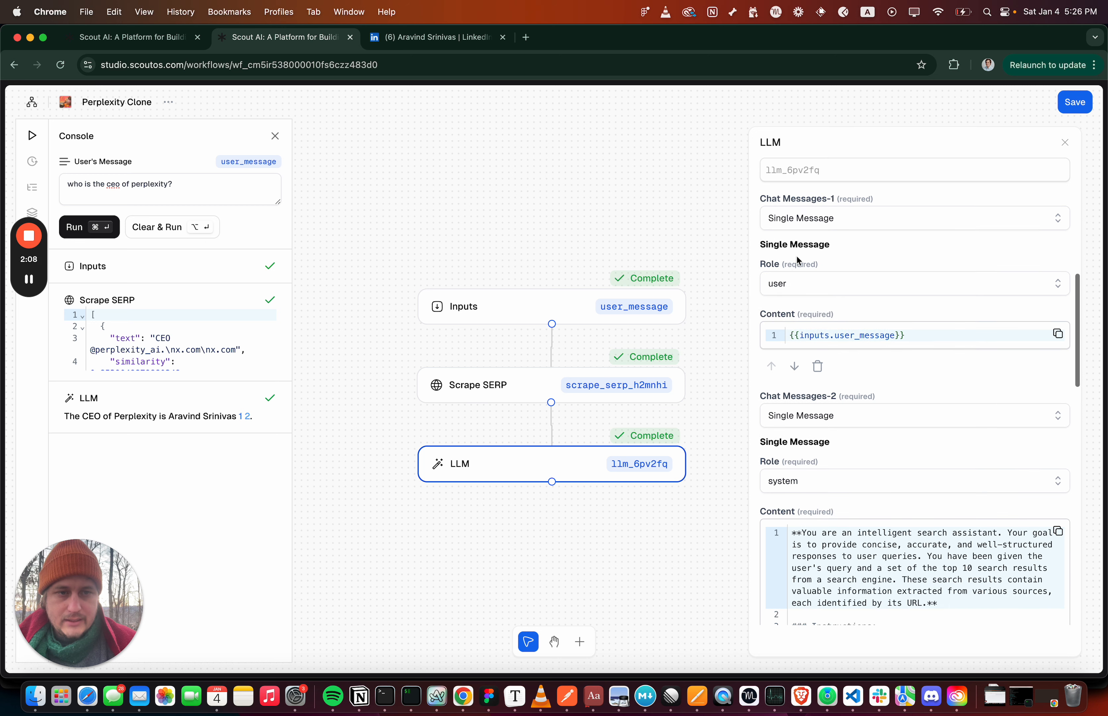
scroll(789, 282, "down", 3)
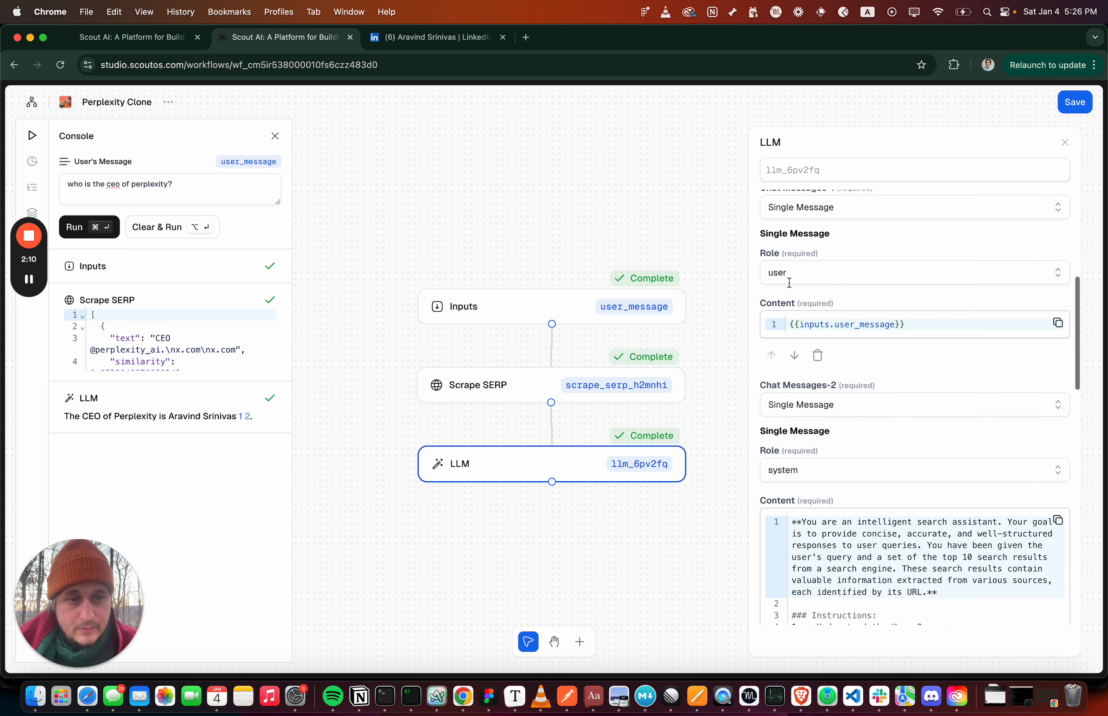
scroll(790, 283, "down", 10)
scroll(787, 293, "down", 4)
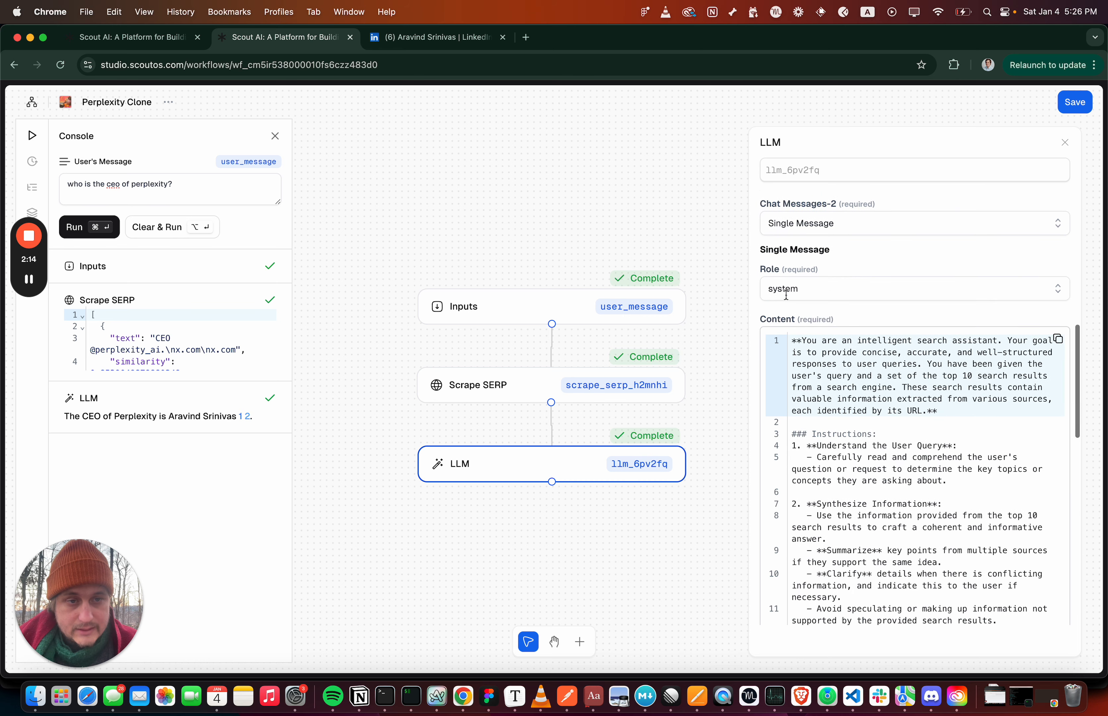
scroll(864, 295, "down", 3)
left_click_drag(832, 299, 875, 495)
scroll(875, 496, "down", 18)
scroll(876, 495, "down", 20)
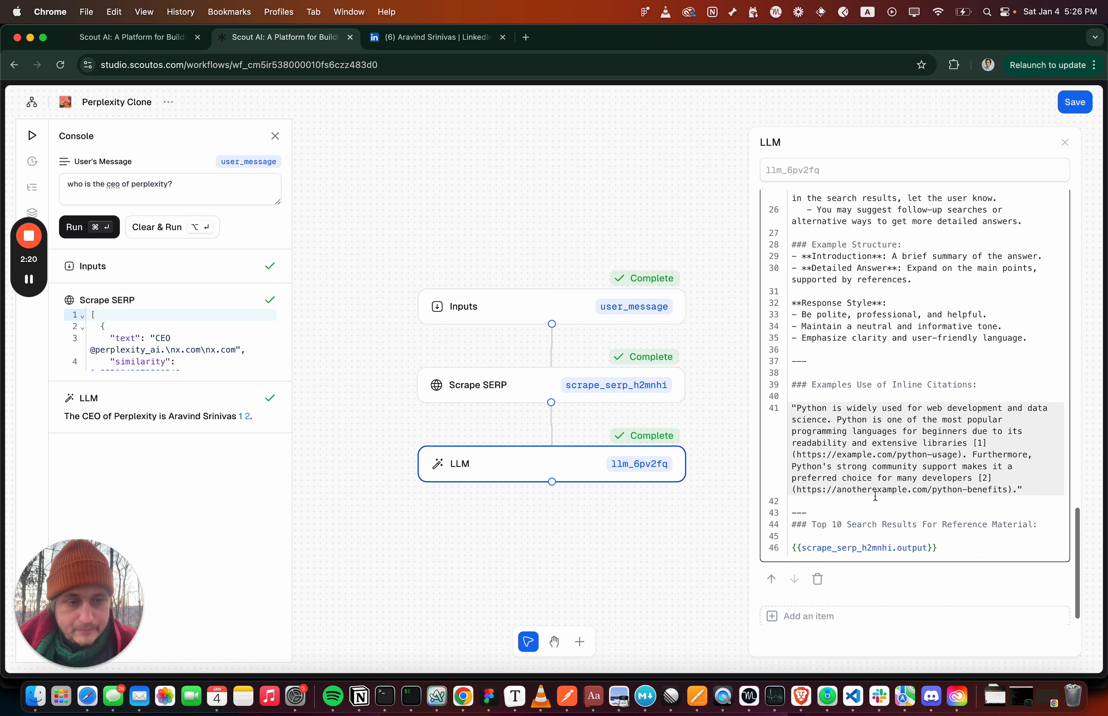
Examine the {{scrape_serp_h2mnhi.output}} reference ending the system prompt and copy the matching ID from the Scrape SERP block
left_click_drag(941, 549, 788, 553)
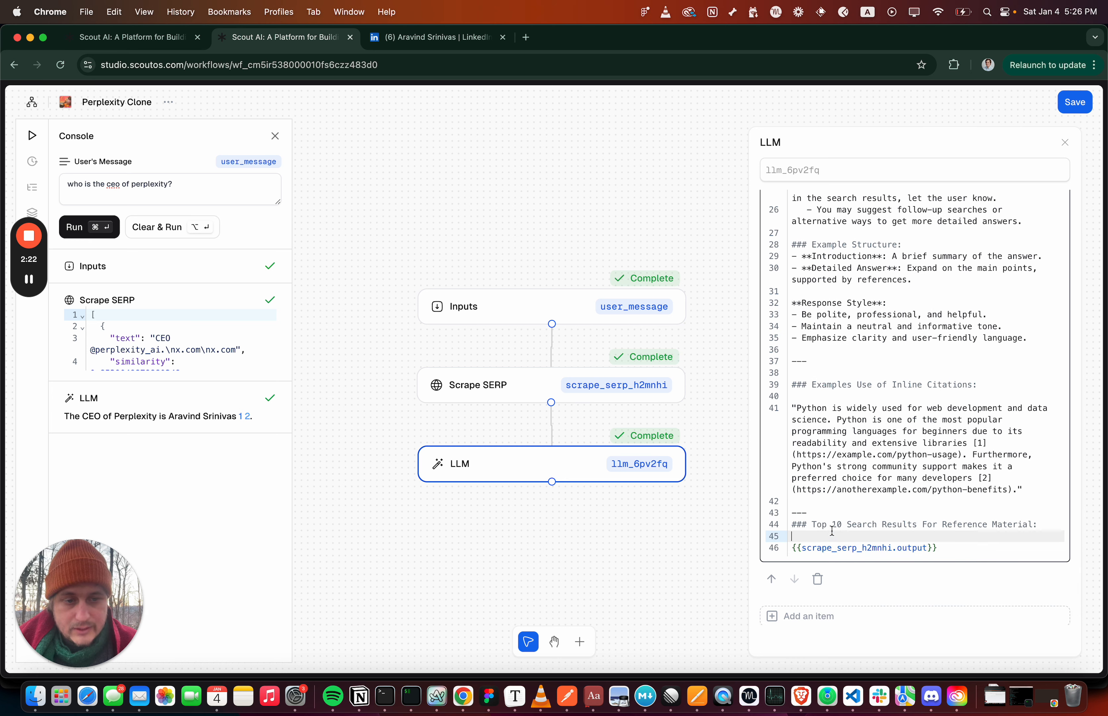
triple_click(831, 548)
double_click(846, 548)
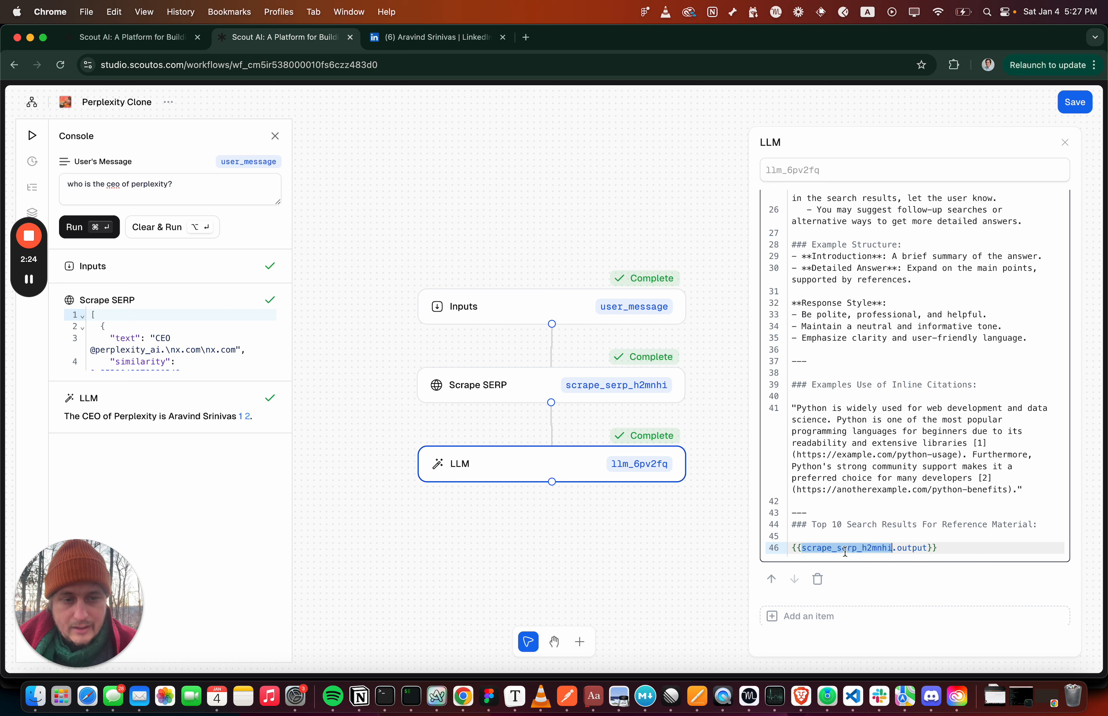
left_click(591, 391)
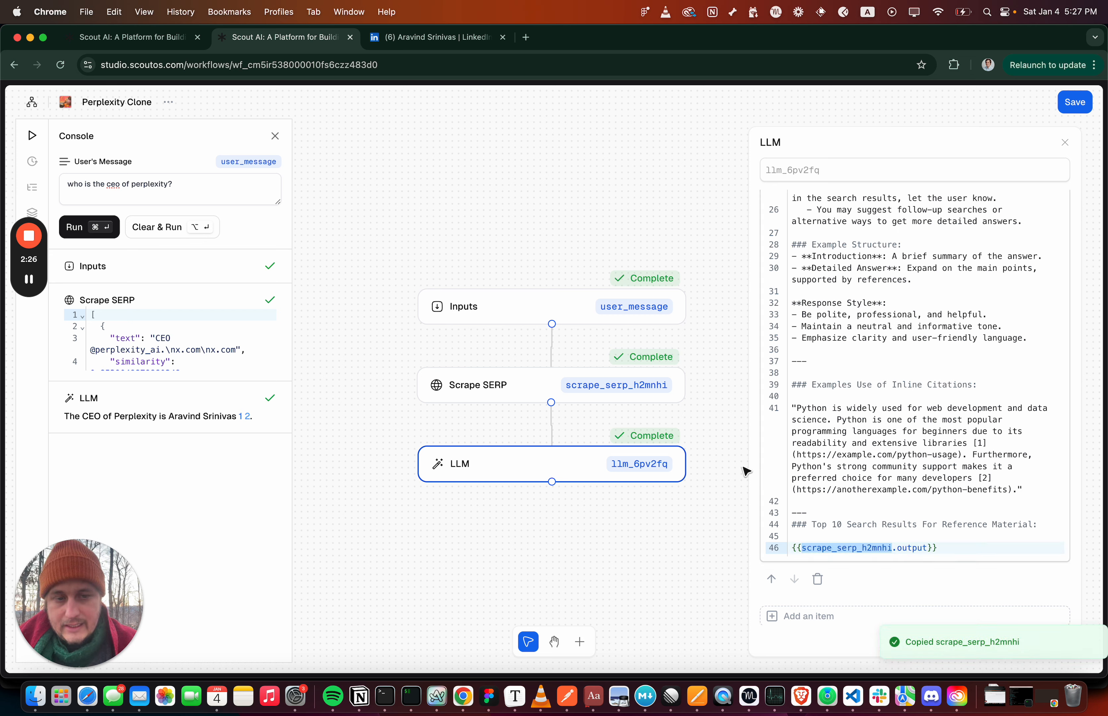
double_click(916, 546)
left_click_drag(952, 546, 920, 548)
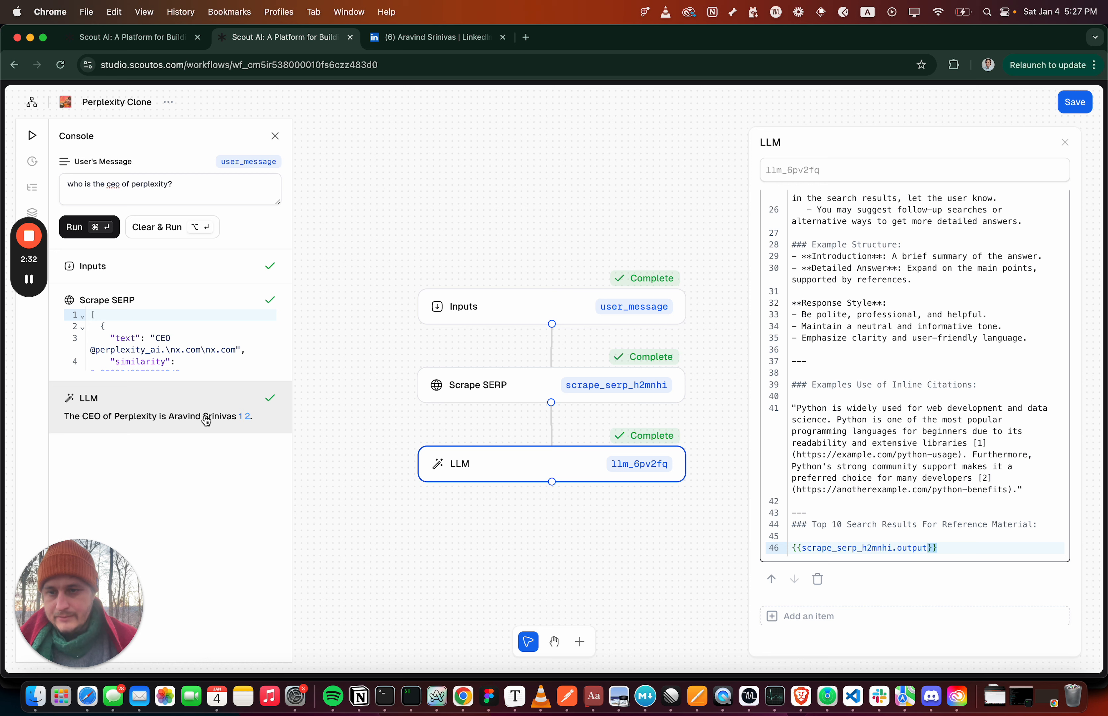
scroll(795, 382, "up", 1)
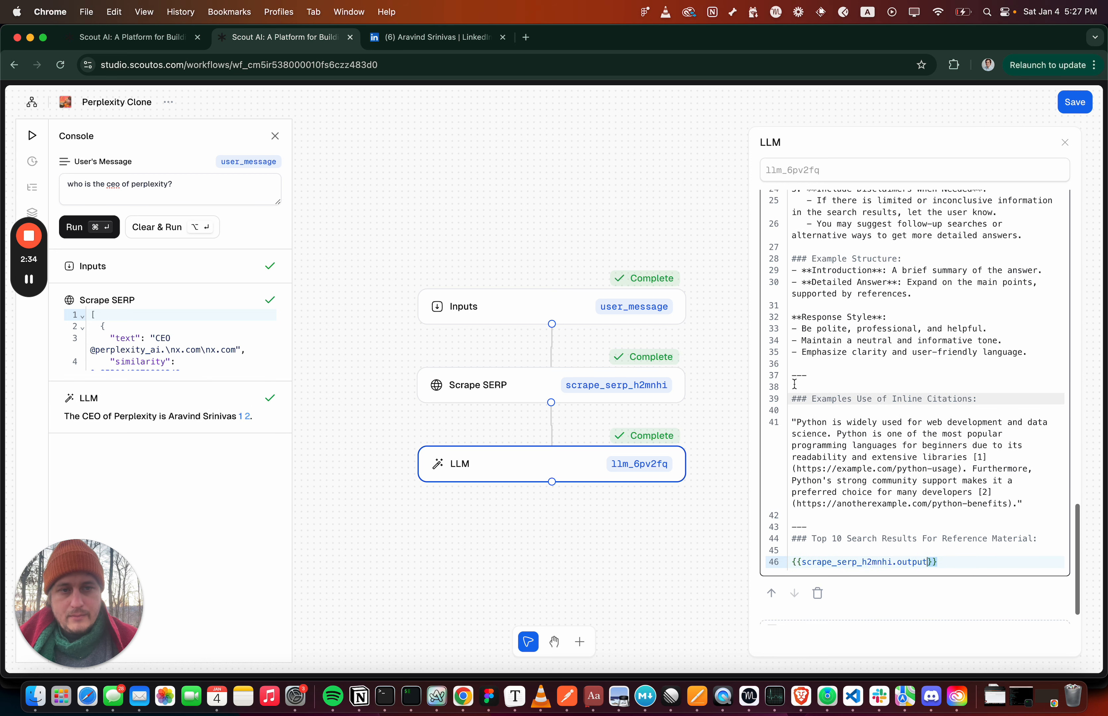
Add a Copilot Message block to the canvas and arrange it beside the LLM block, below Scrape SERP
left_click(580, 642)
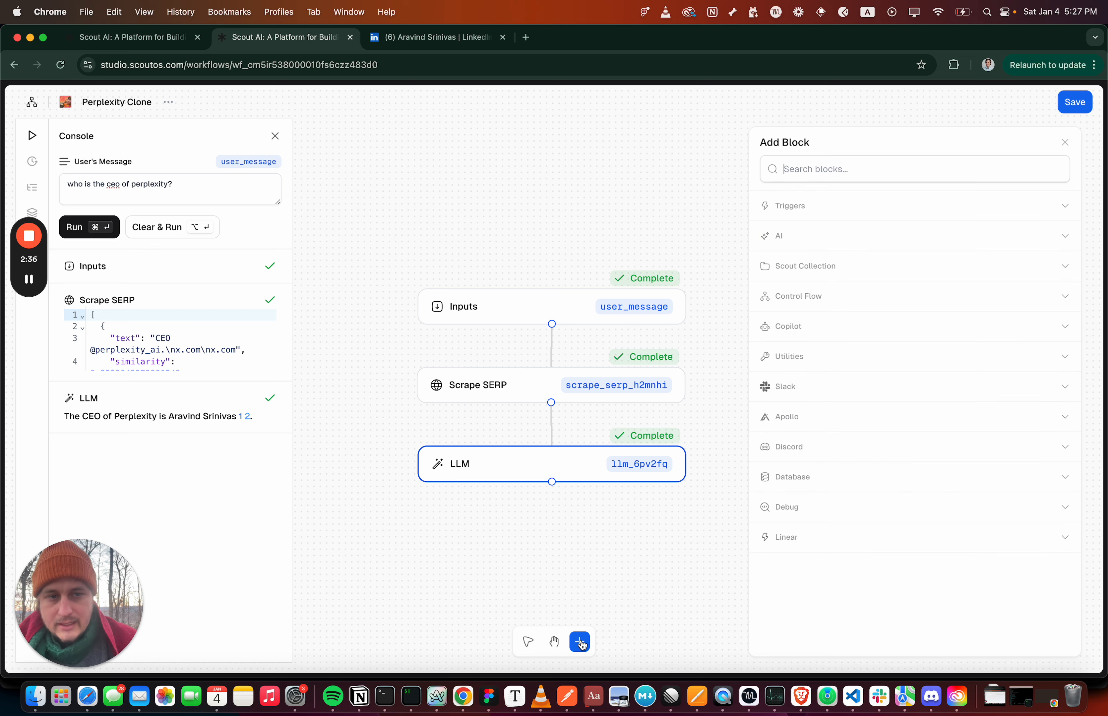
left_click(788, 328)
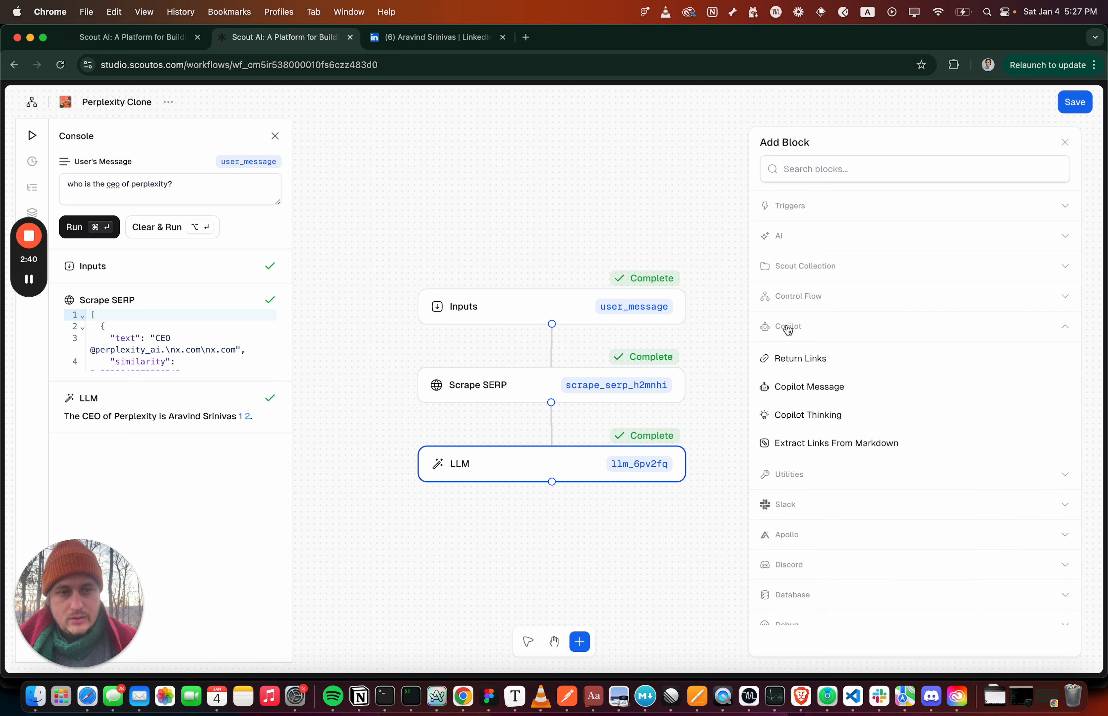
left_click_drag(792, 389, 652, 521)
left_click_drag(484, 463, 313, 488)
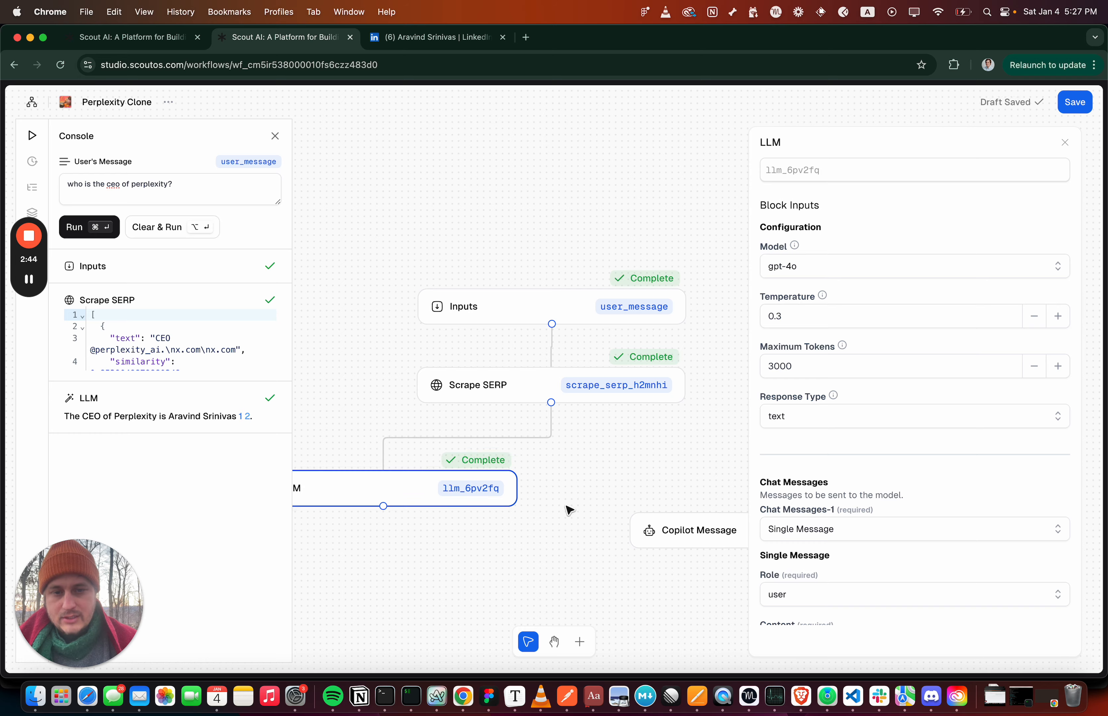
scroll(569, 511, "down", 5)
left_click_drag(653, 520, 611, 497)
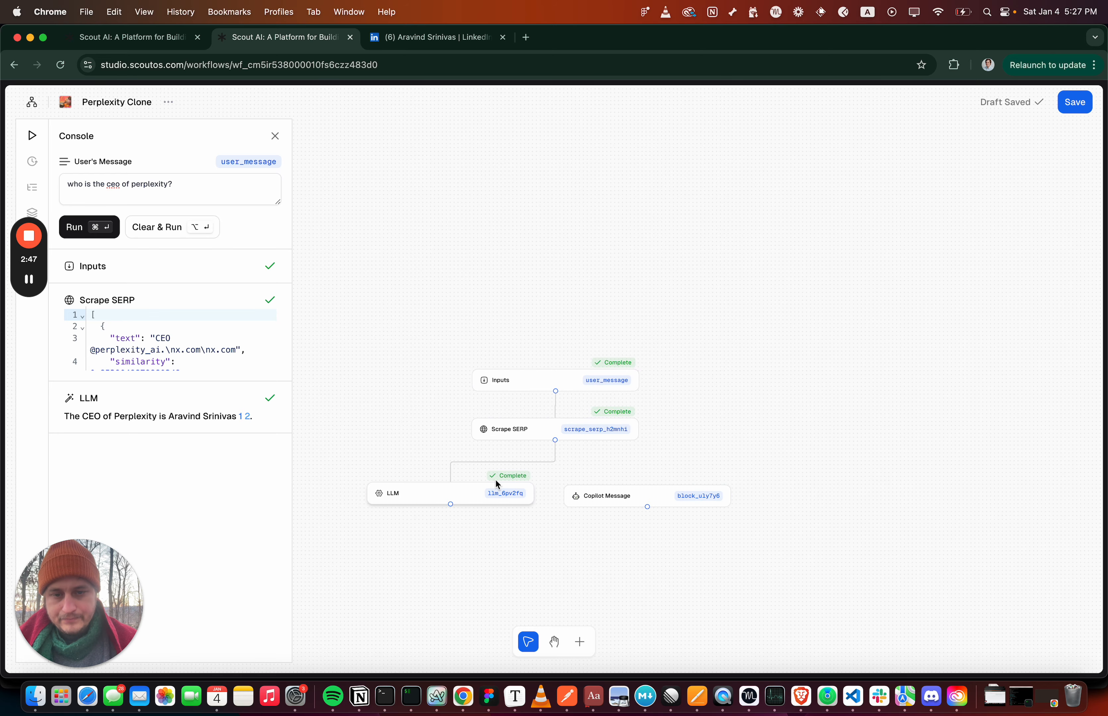
Set the Copilot Message block's temperature to 0.2 and its maximum tokens to 3000
left_click(578, 496)
left_click(976, 316)
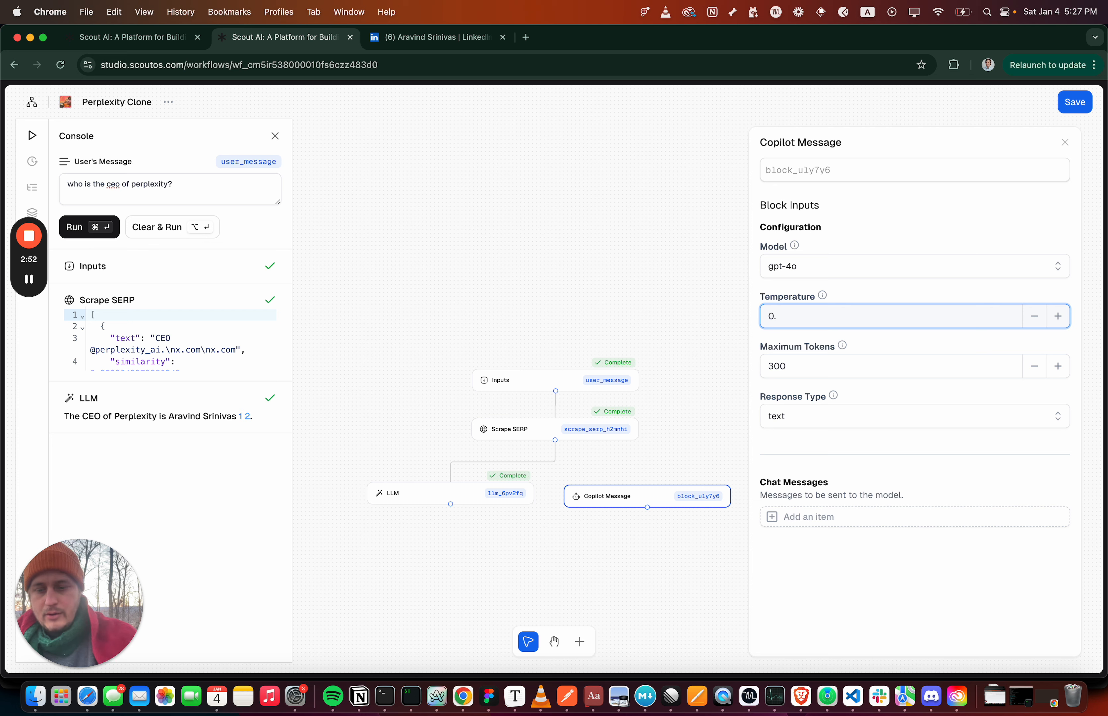
type("2")
left_click(928, 364)
type("0")
Check the content of the user message in the LLM block's chat messages
left_click(384, 497)
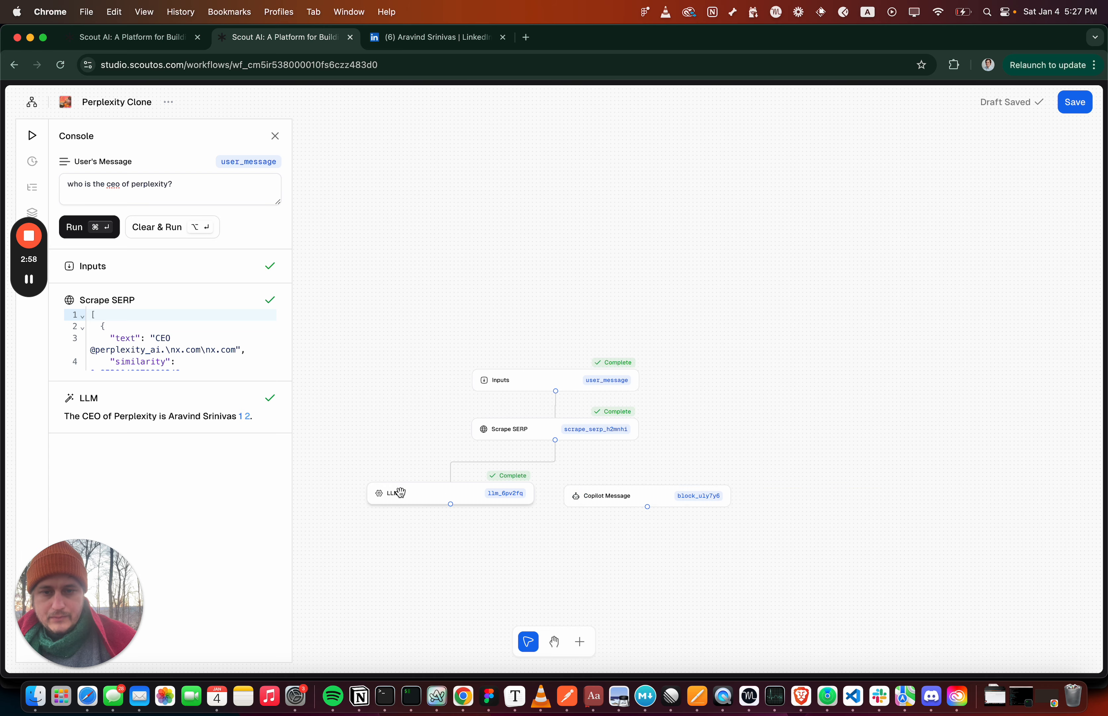
left_click(382, 498)
scroll(848, 473, "down", 5)
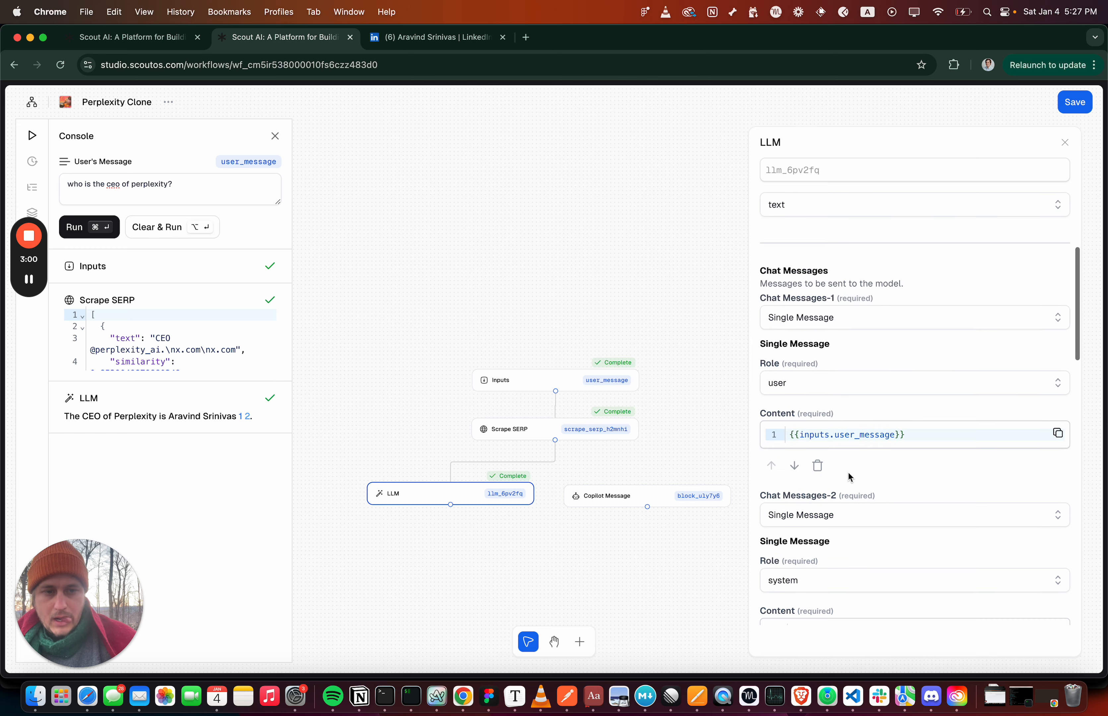
triple_click(866, 413)
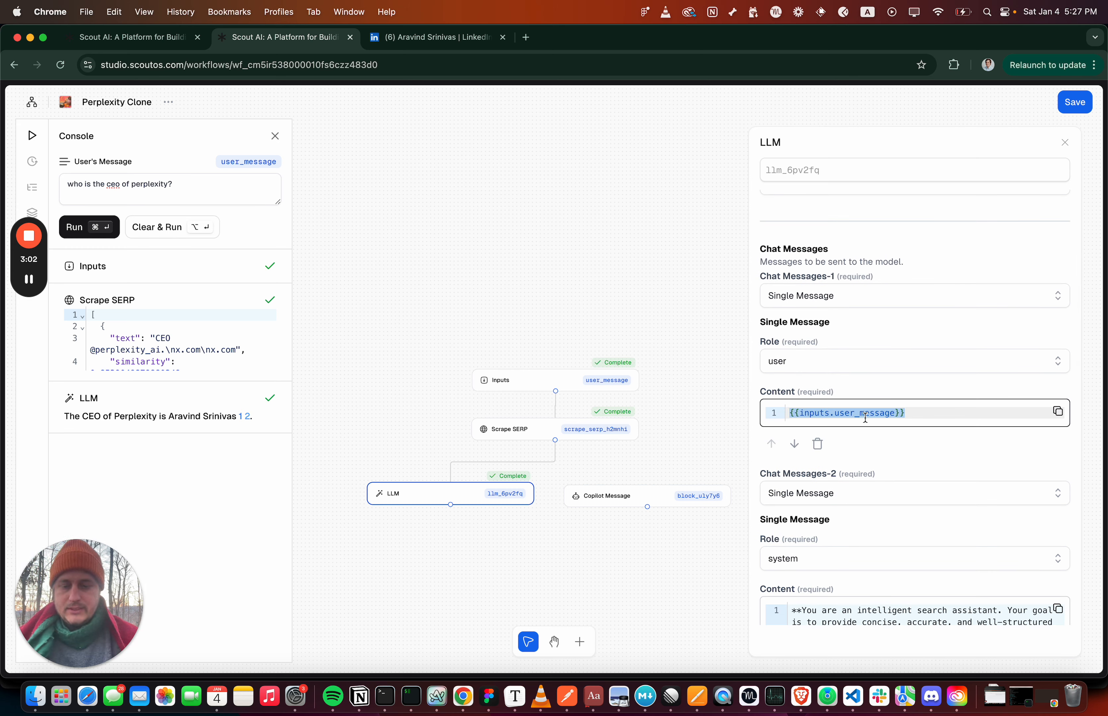
Add a first chat message of type Single Message to the Copilot Message block
left_click(578, 496)
left_click(900, 515)
scroll(901, 512, "down", 3)
left_click(1062, 414)
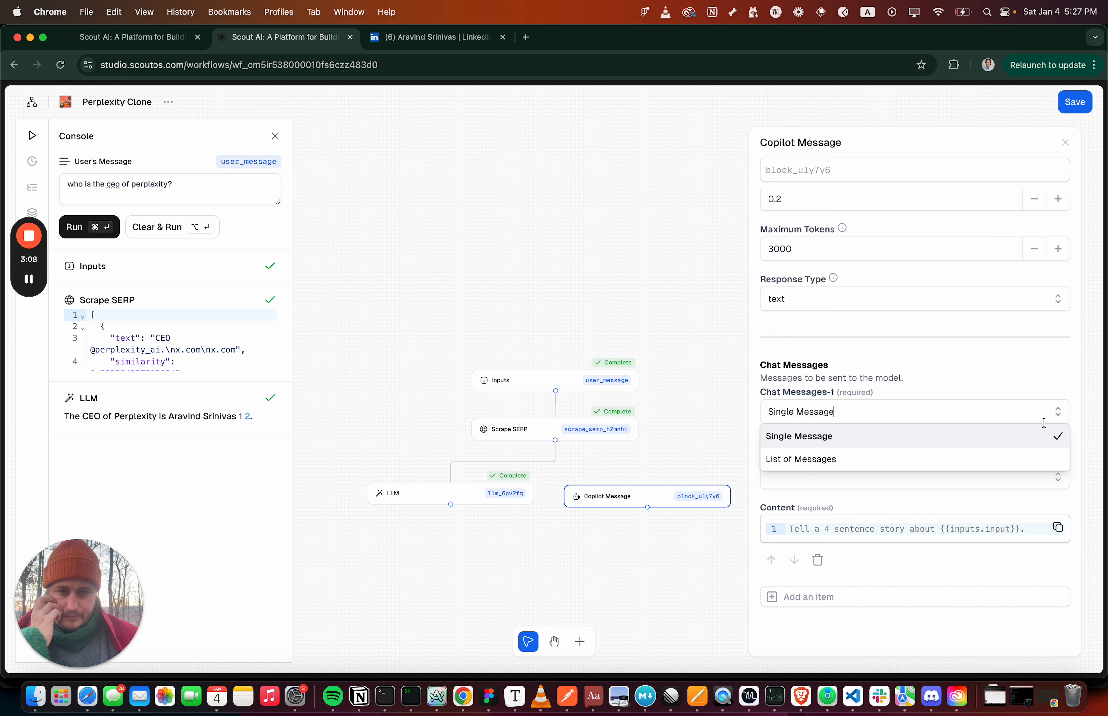
Copy the full system prompt from the LLM block's second chat message
left_click(404, 494)
left_click(385, 501)
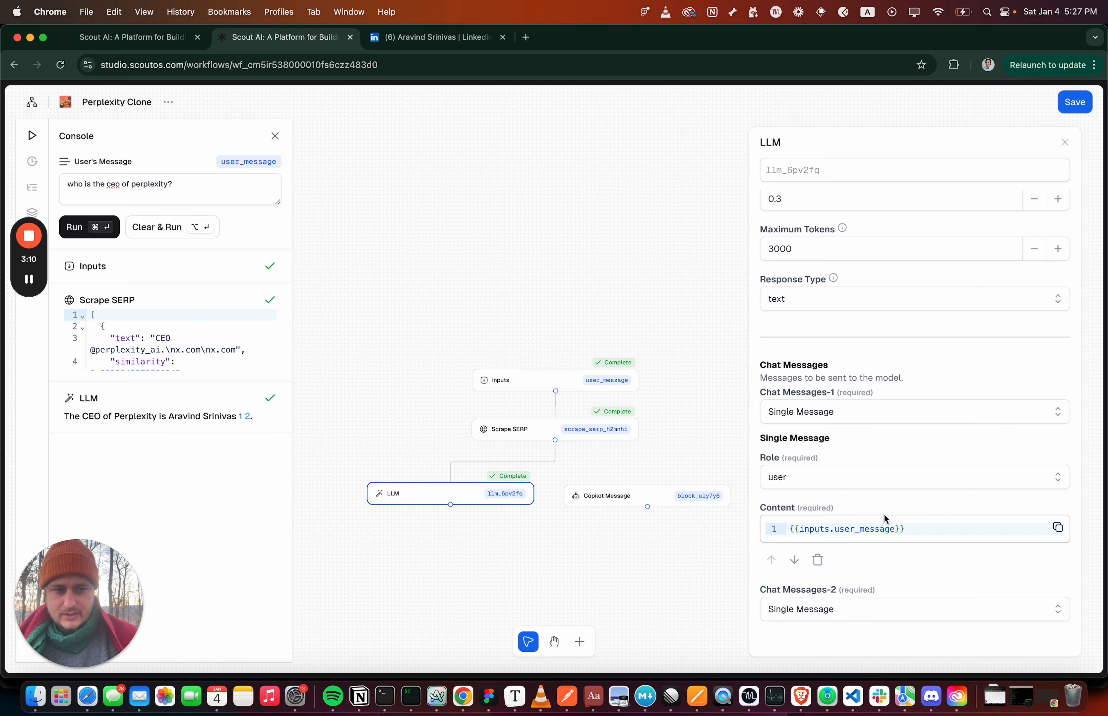
scroll(884, 514, "down", 6)
left_click(897, 447)
key("super+a")
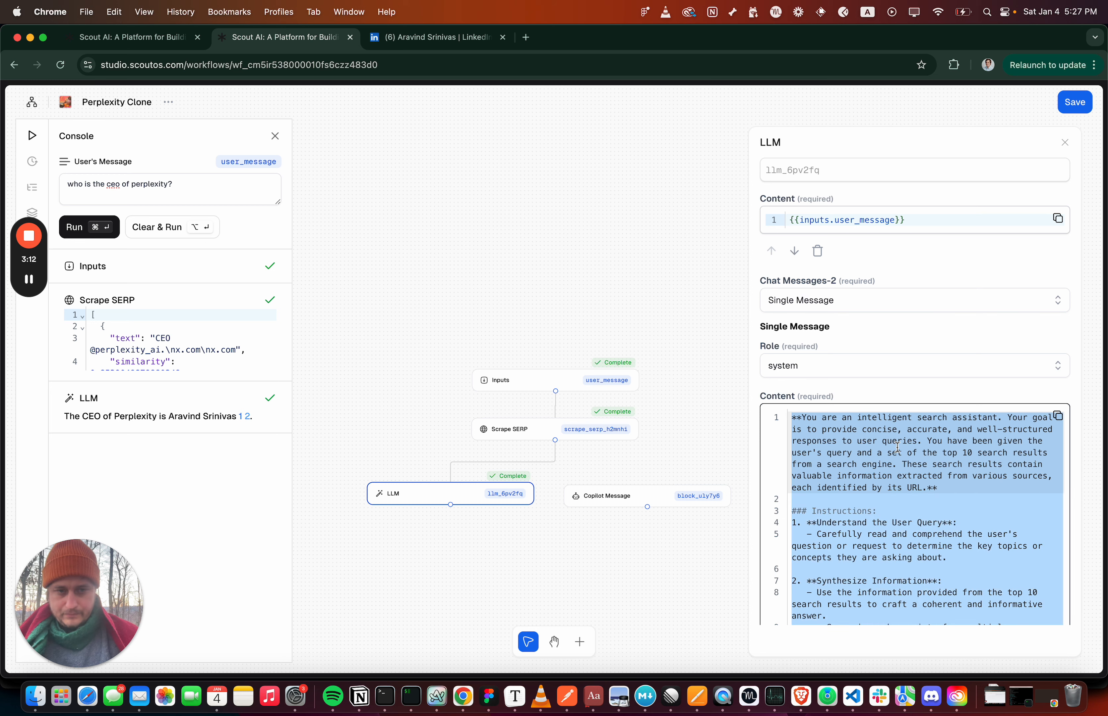
Give the Copilot Message block's first chat message the system role and paste the copied search assistant prompt as its content
left_click(577, 502)
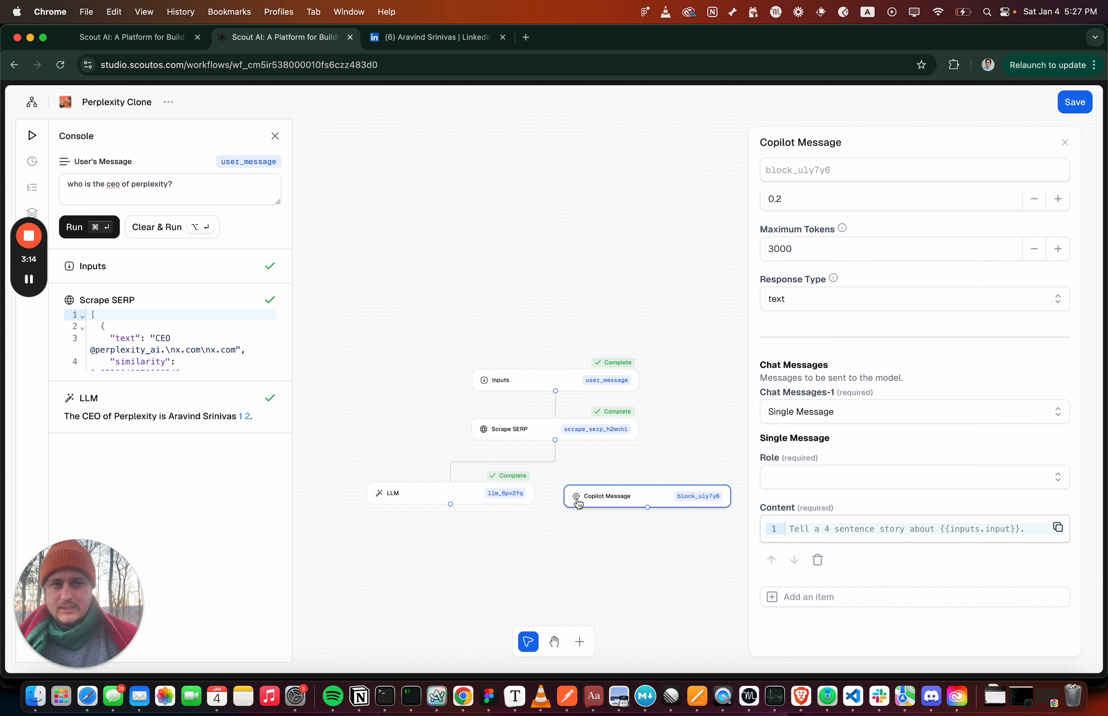
left_click(1061, 479)
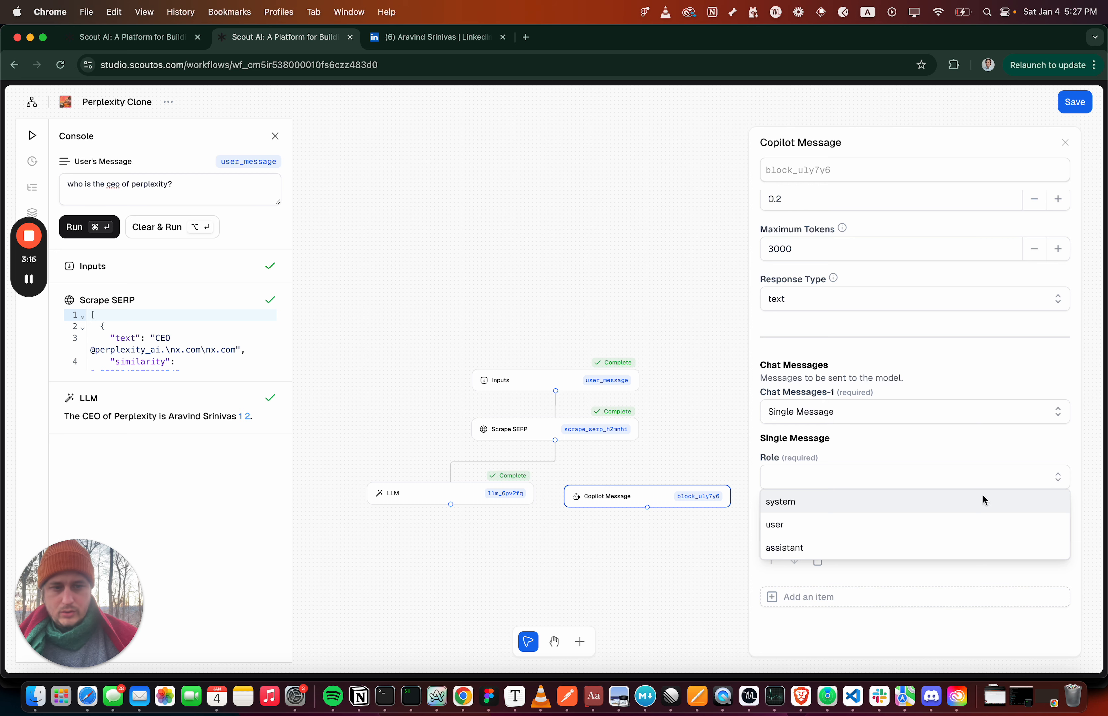
left_click(943, 503)
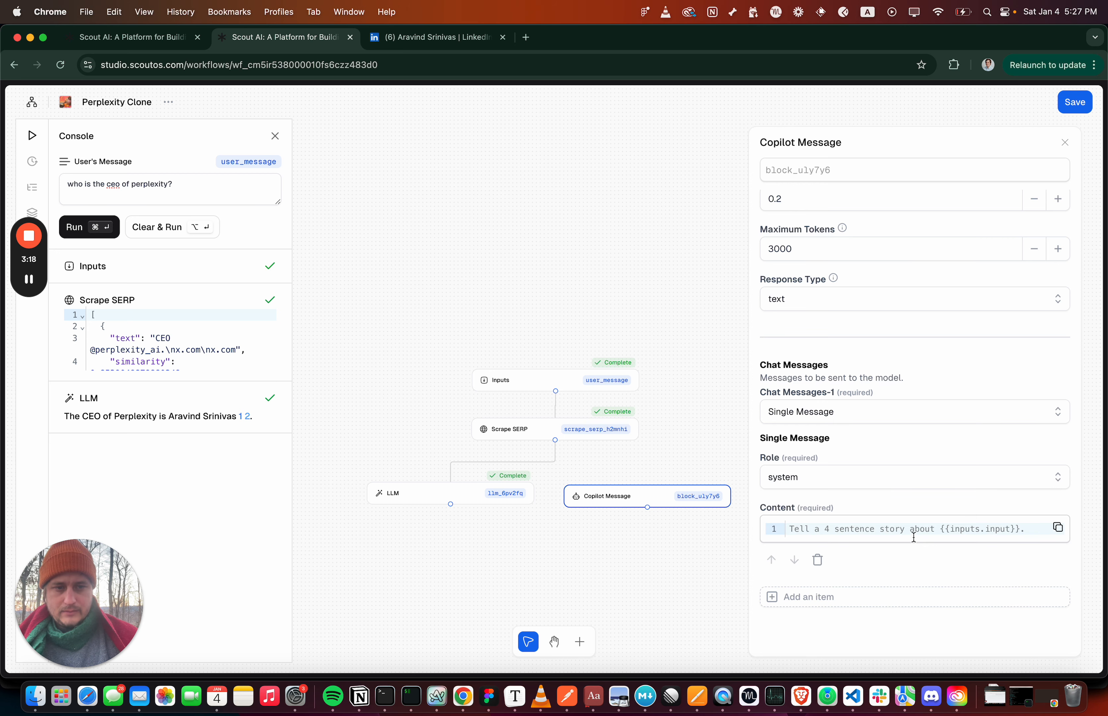
key("super+a")
key("super+v")
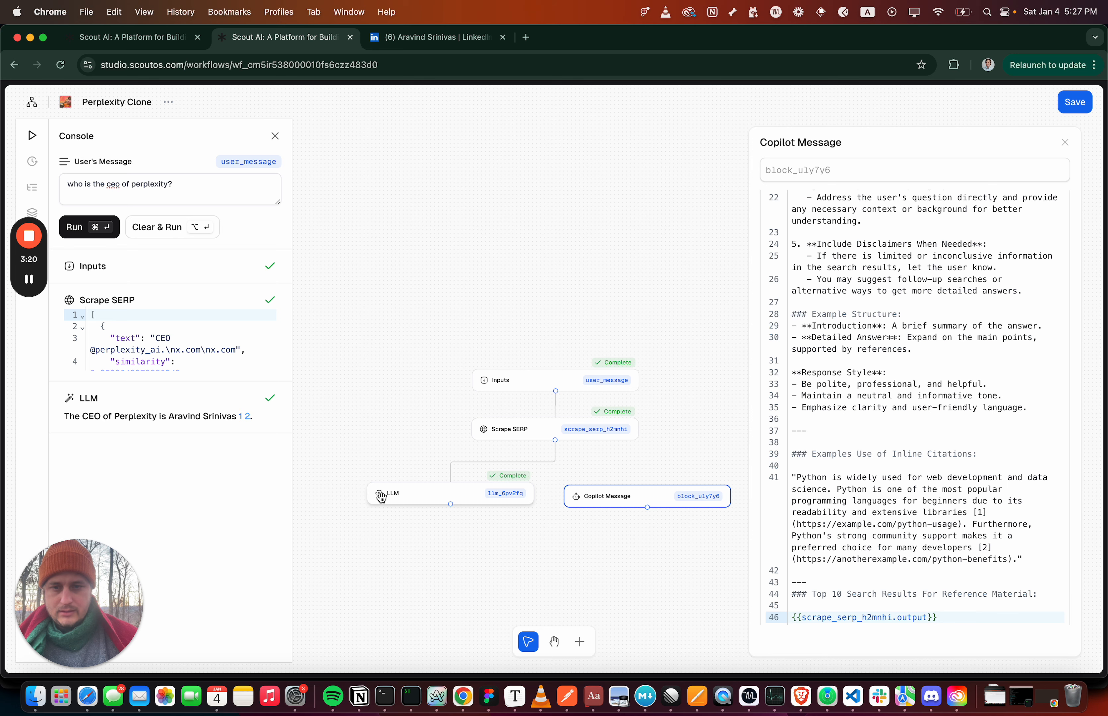
Add a second chat message to the Copilot Message block with the user role and the content {{inputs.user_message}}
left_click(381, 496)
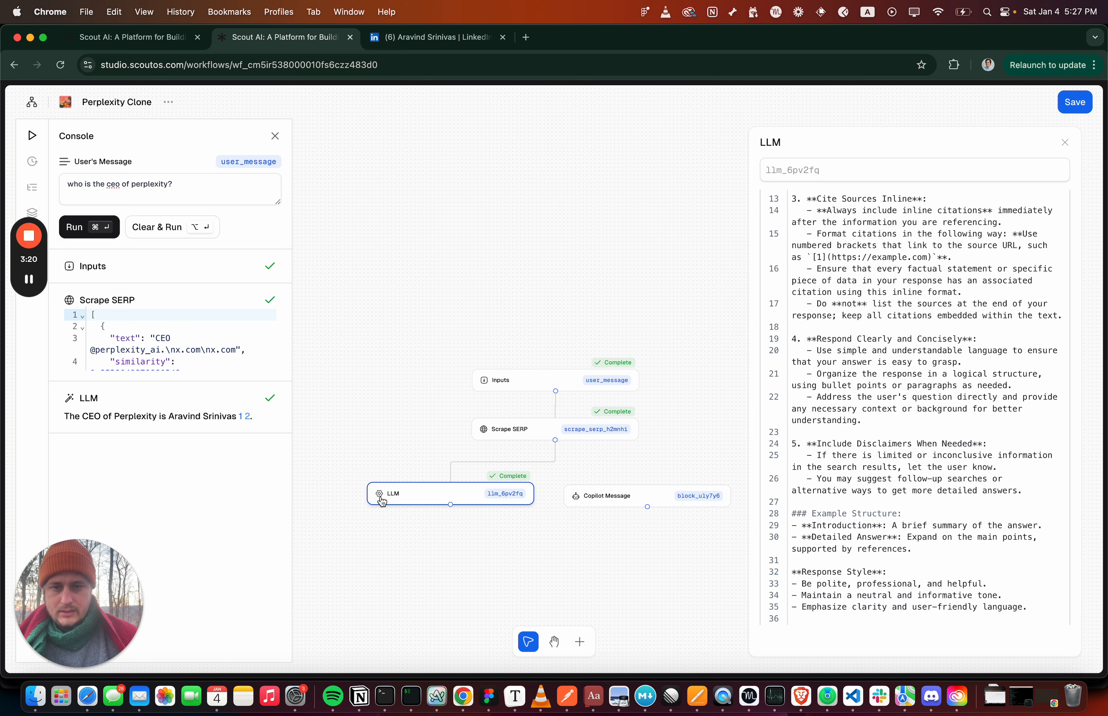
left_click(576, 503)
scroll(841, 548, "down", 3)
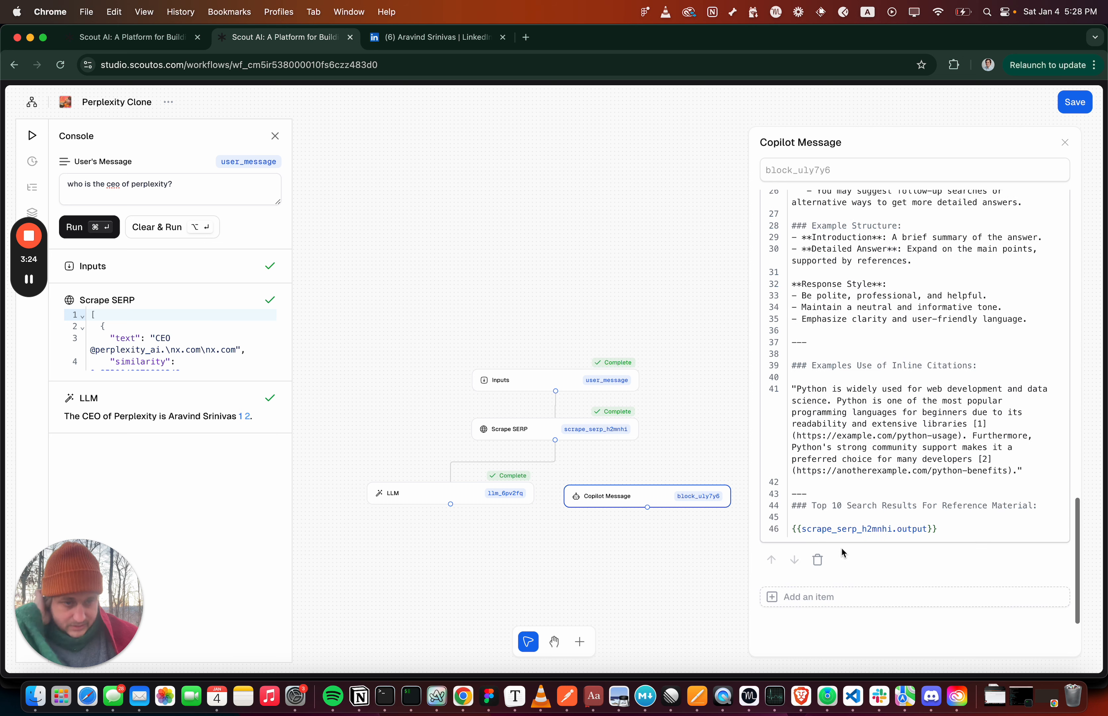
scroll(822, 593, "down", 3)
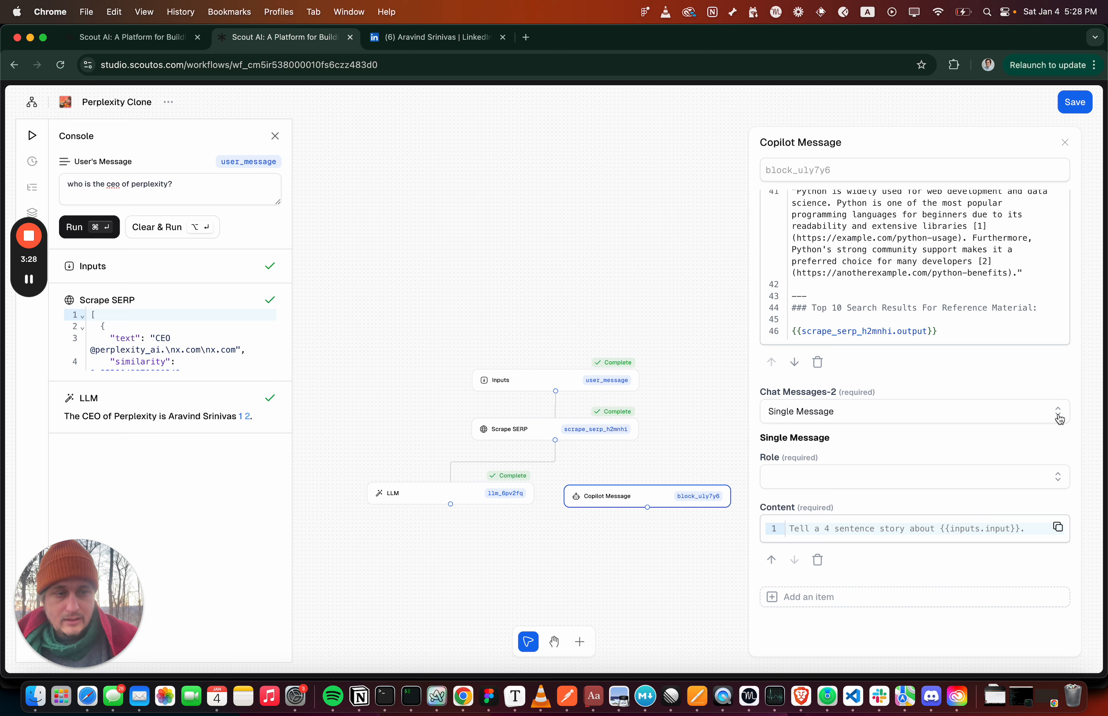
left_click(1058, 477)
left_click(1027, 518)
left_click(996, 536)
type("{{")
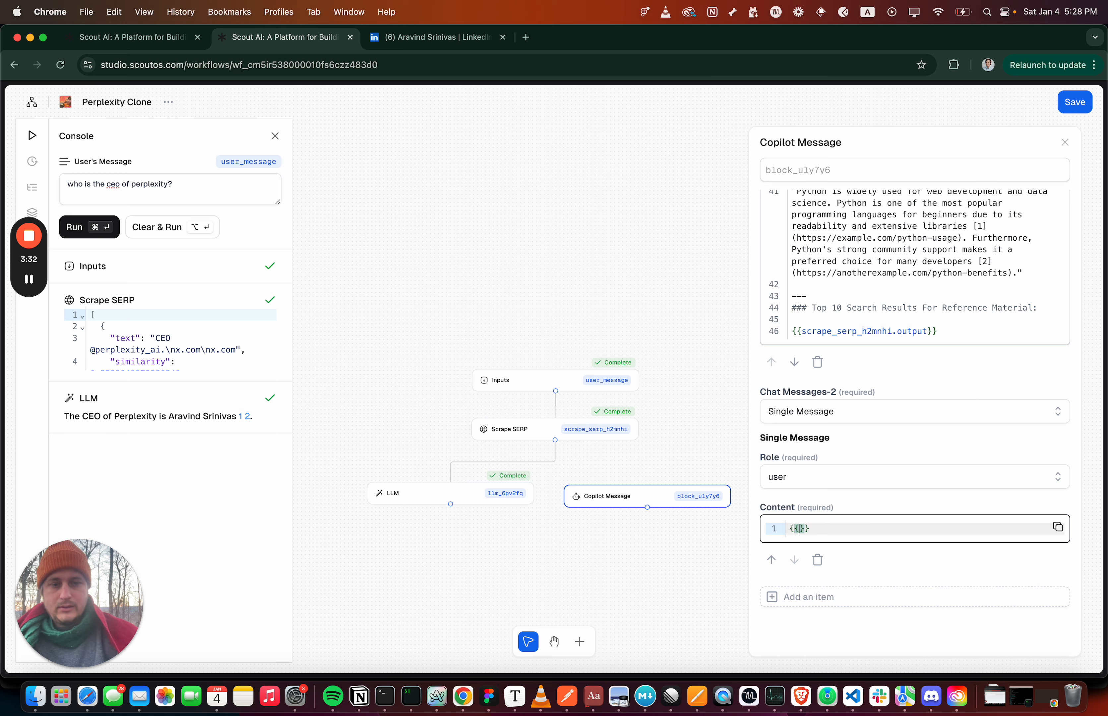
type("inputs.user_message")
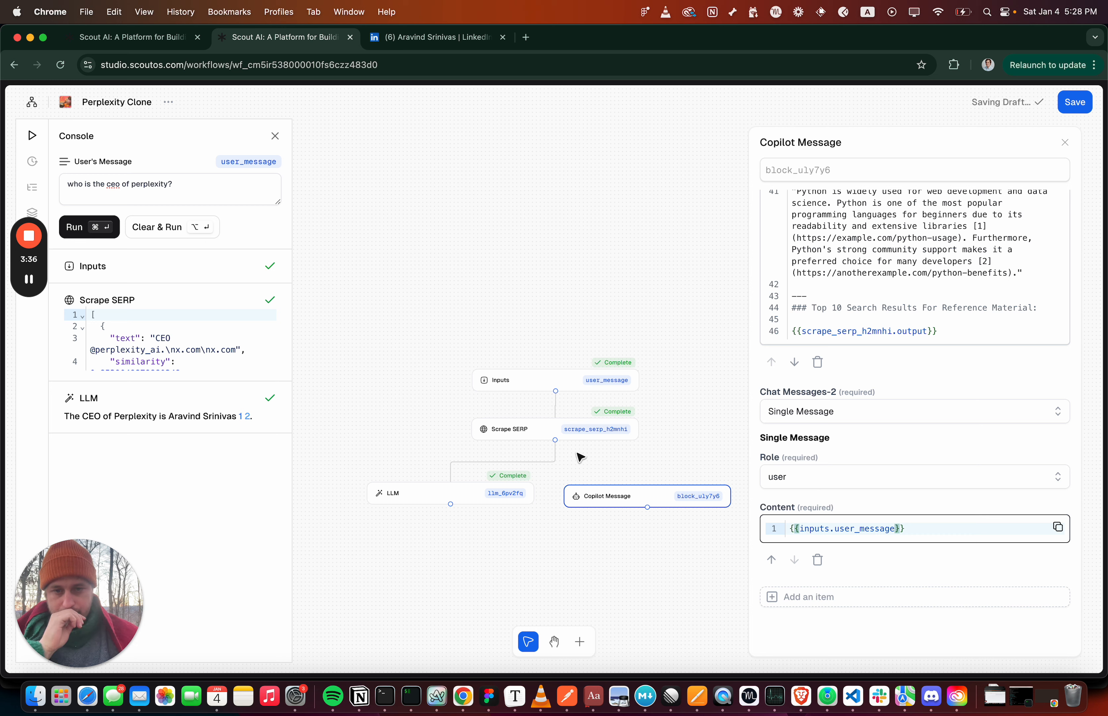
Connect Scrape SERP to the Copilot Message block, then clear the previous results and rerun the workflow
mouse_move(555, 440)
left_mouse_down()
mouse_move(631, 490)
mouse_move(623, 497)
mouse_move(632, 489)
left_mouse_up()
left_click(177, 234)
left_click(115, 237)
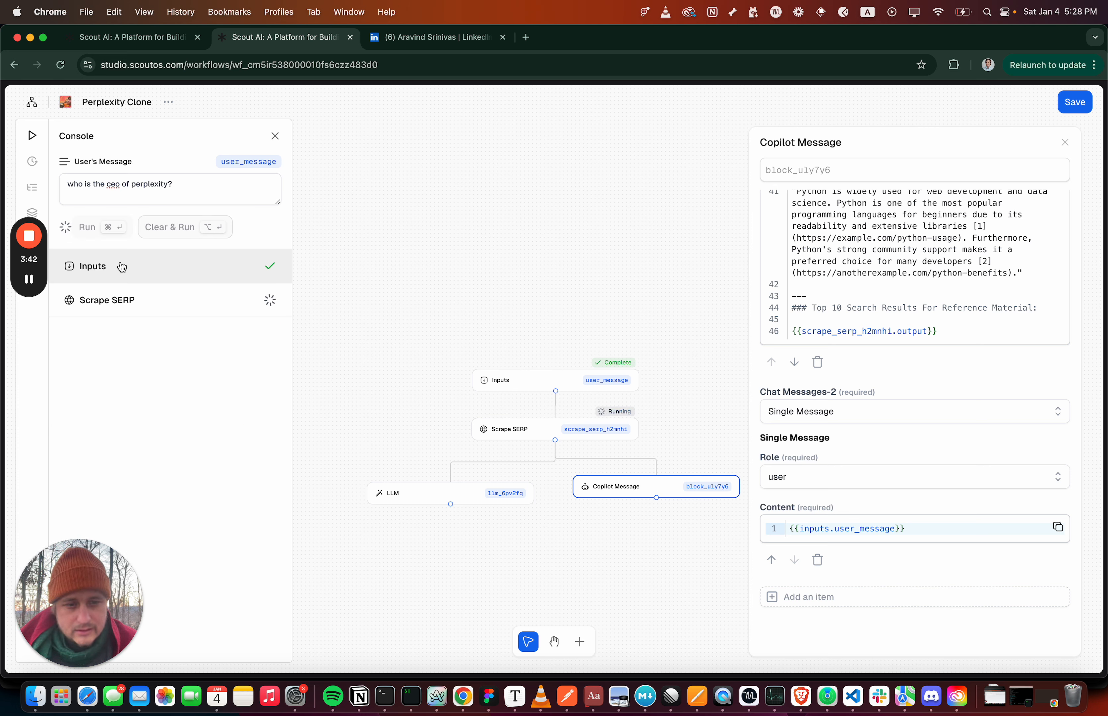
scroll(917, 474, "up", 5)
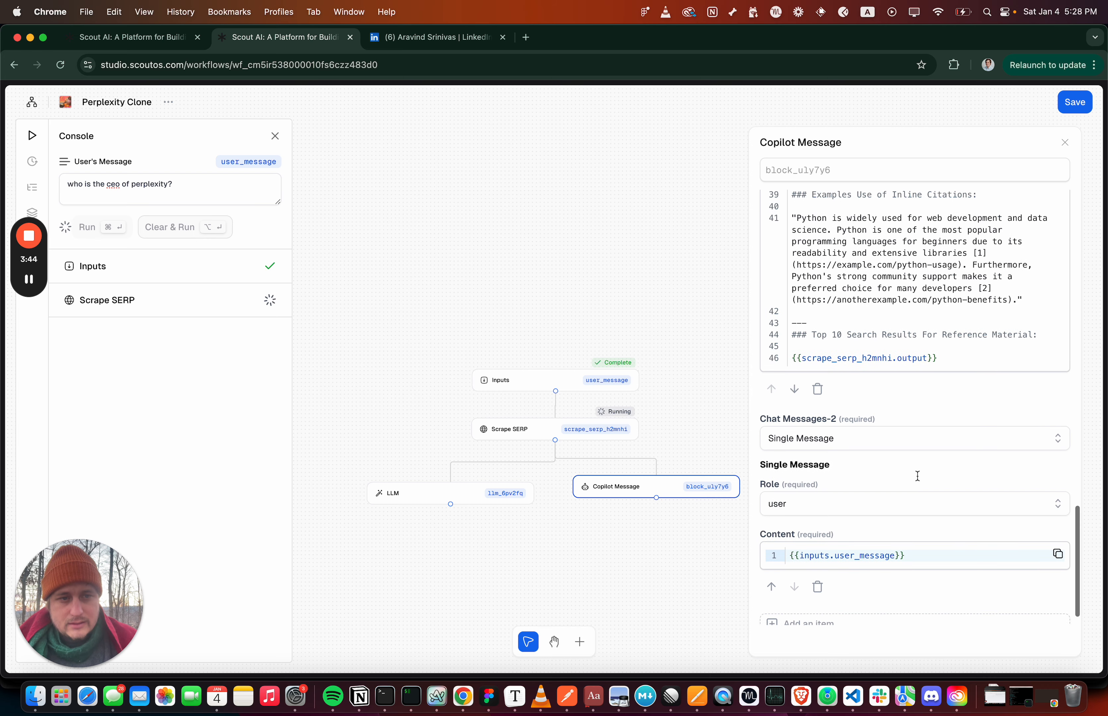
left_click_drag(675, 487, 676, 495)
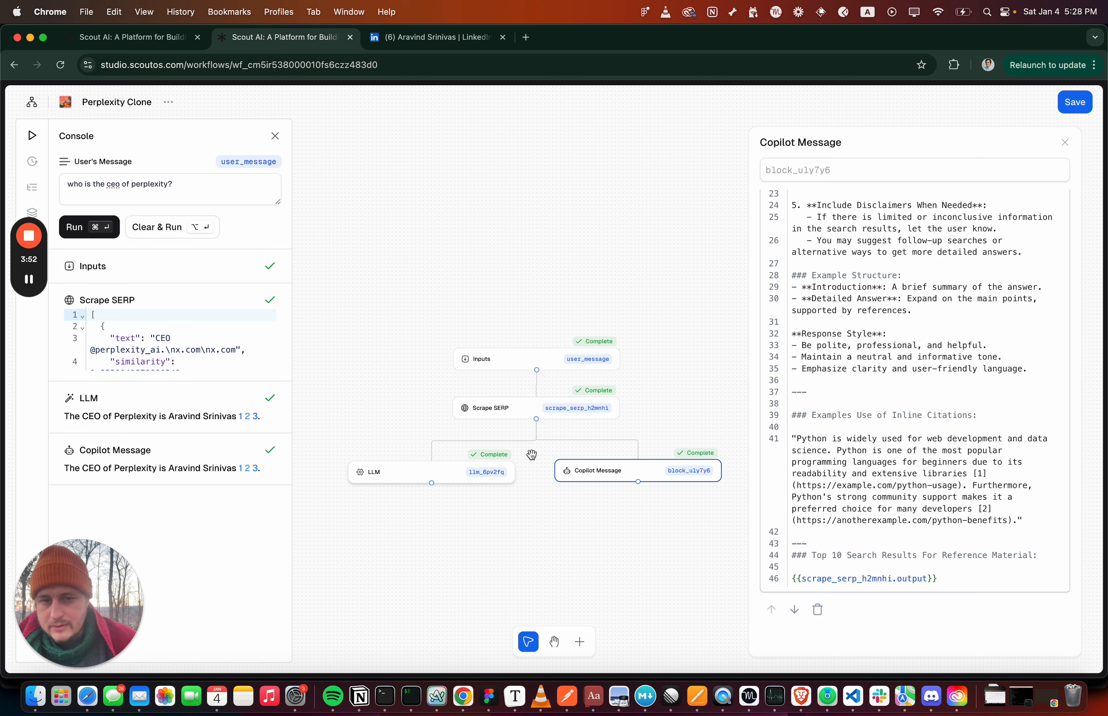
Delete the LLM block and align the Copilot Message block directly beneath Scrape SERP
left_click(364, 480)
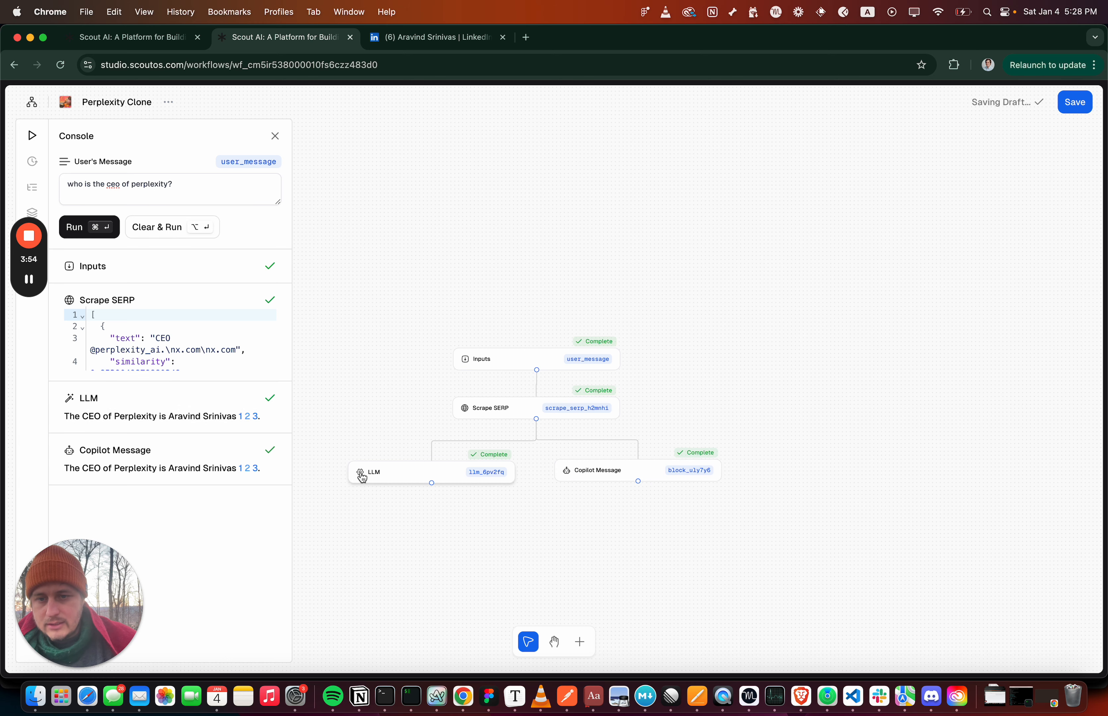
key("BackSpace")
left_click_drag(591, 478, 490, 481)
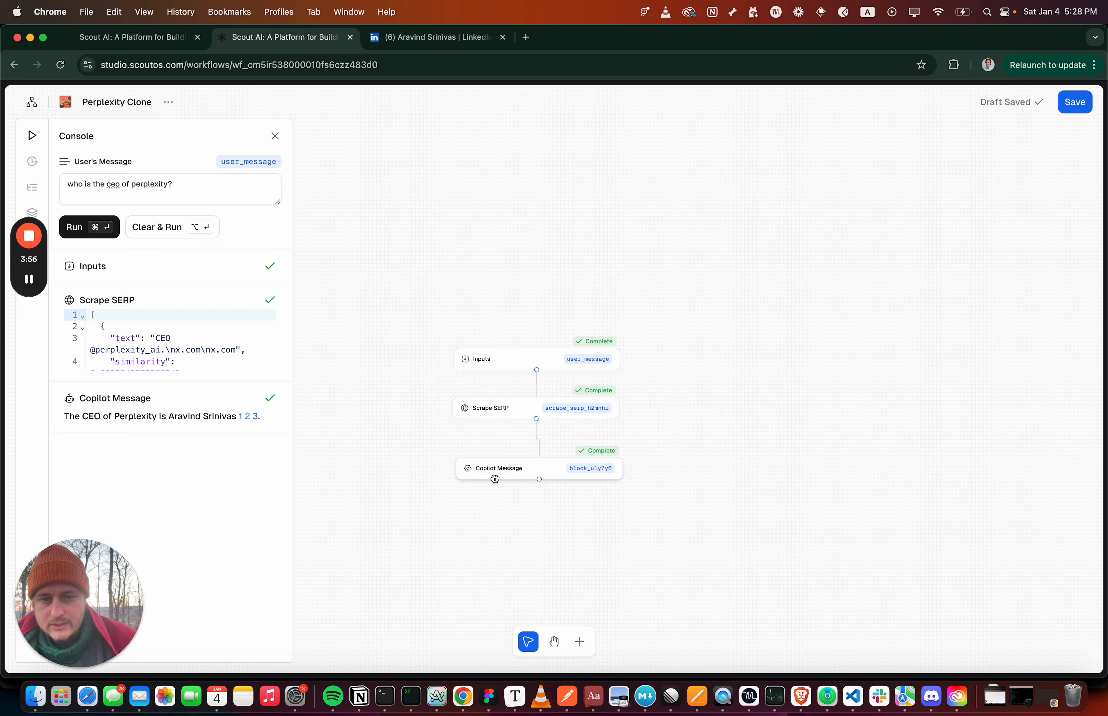
Save the workflow and open the workflows overview in a new browser tab, closing the LinkedIn tab
left_click(1069, 101)
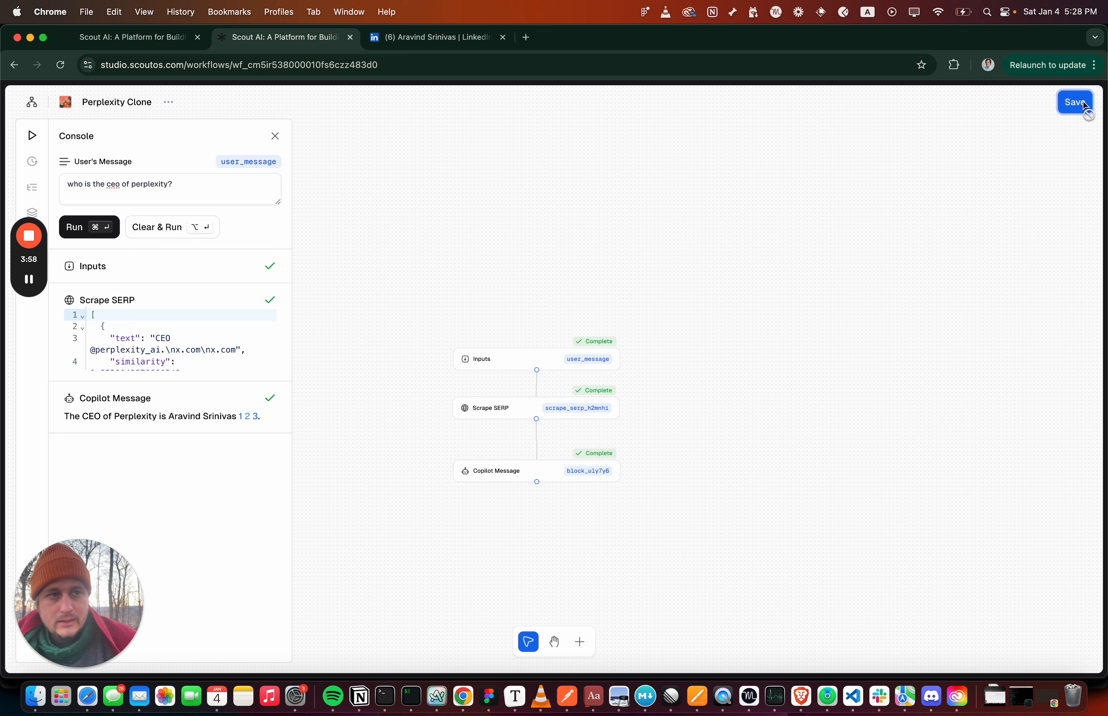
left_click(33, 103, "super")
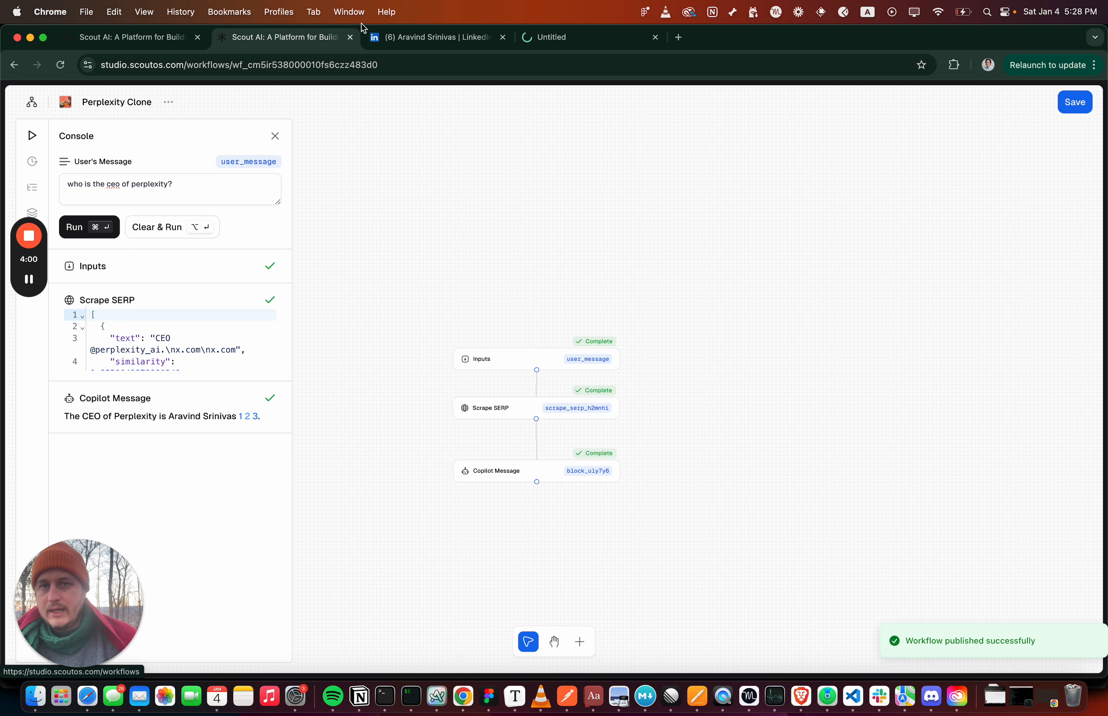
left_click(502, 38)
left_click(450, 43)
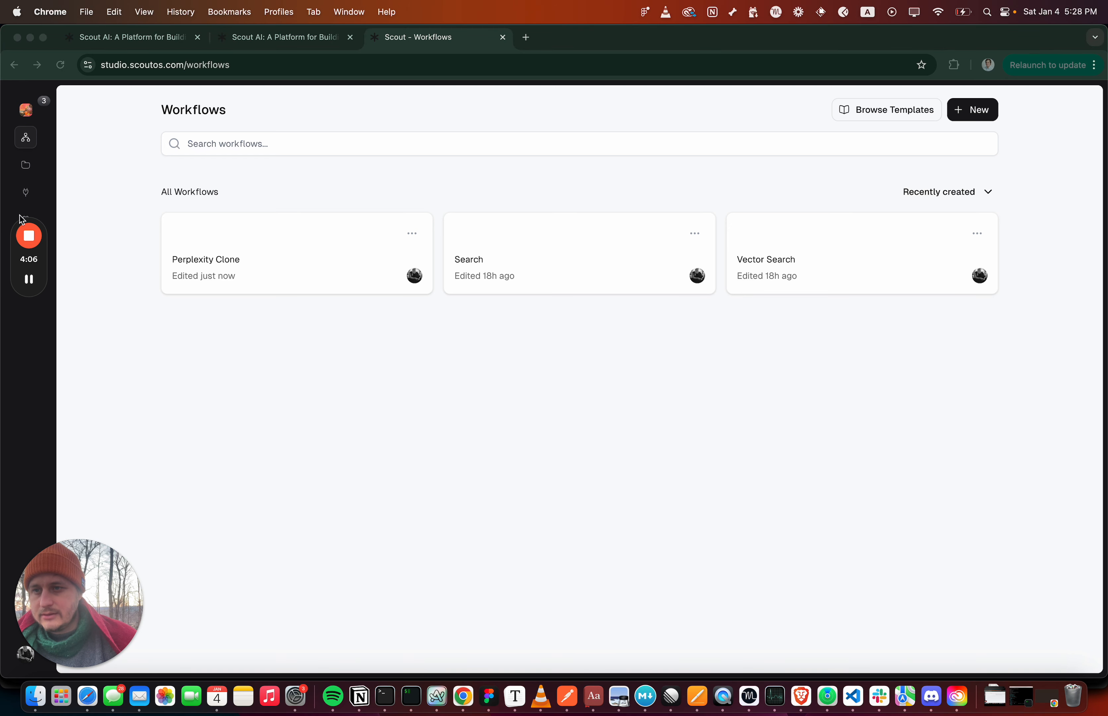
Create a new copilot under Integrations and assign the Perplexity Clone workflow to it
left_click(25, 193)
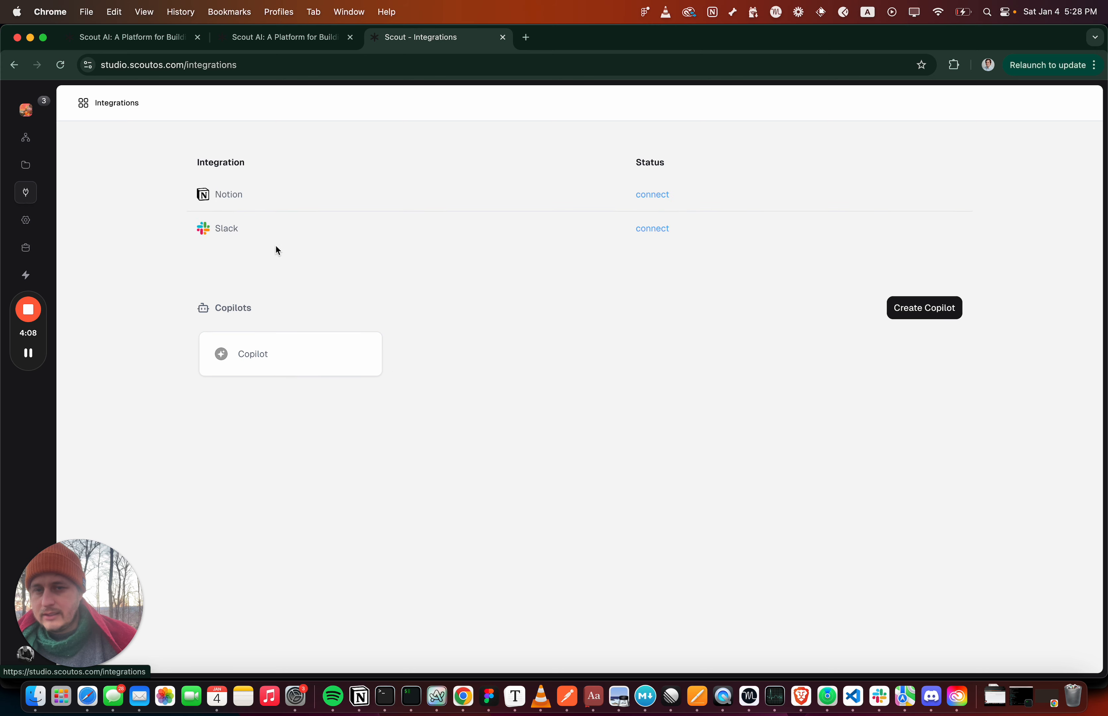
left_click(913, 314)
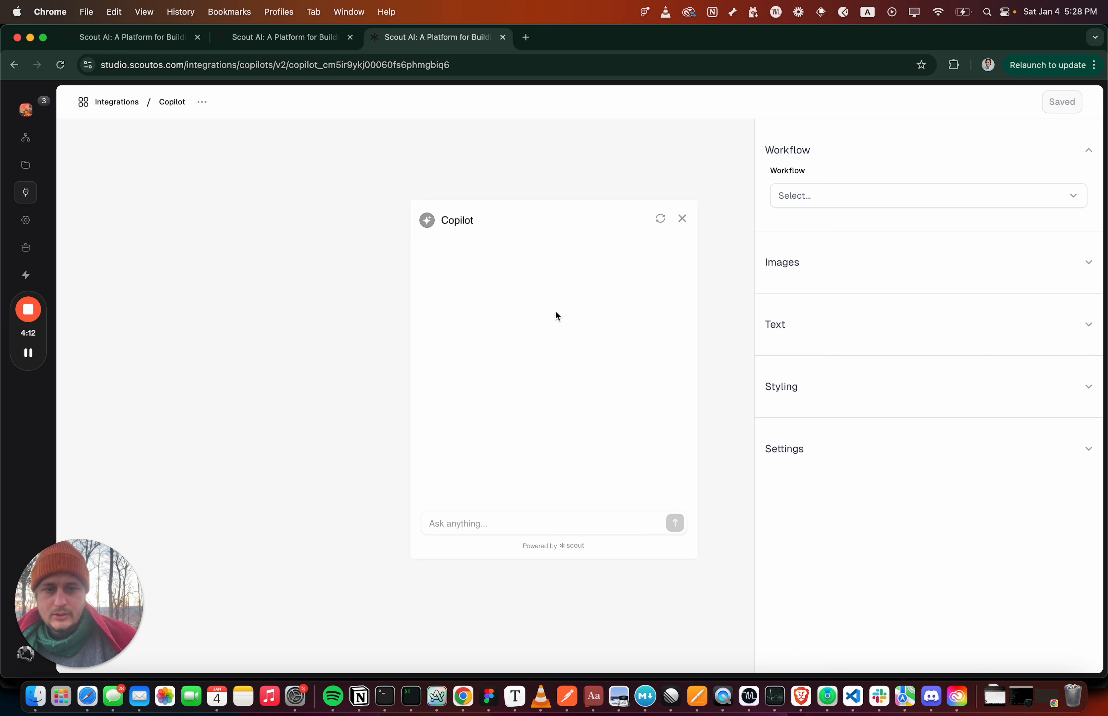
left_click(1074, 203)
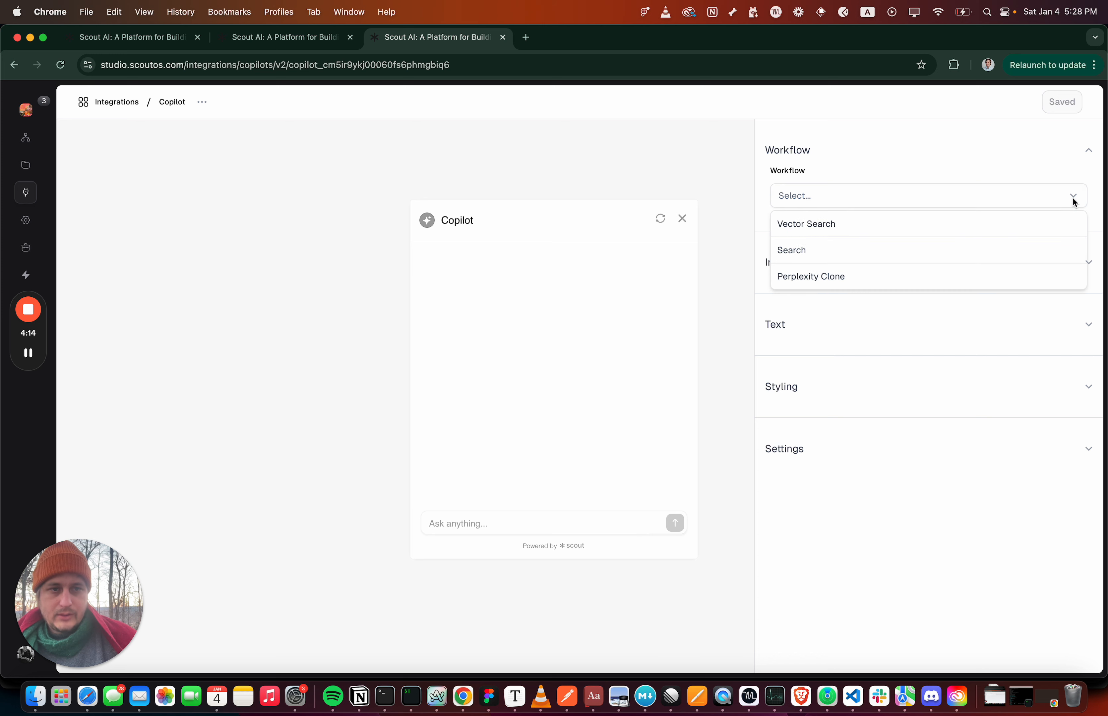
left_click(1009, 280)
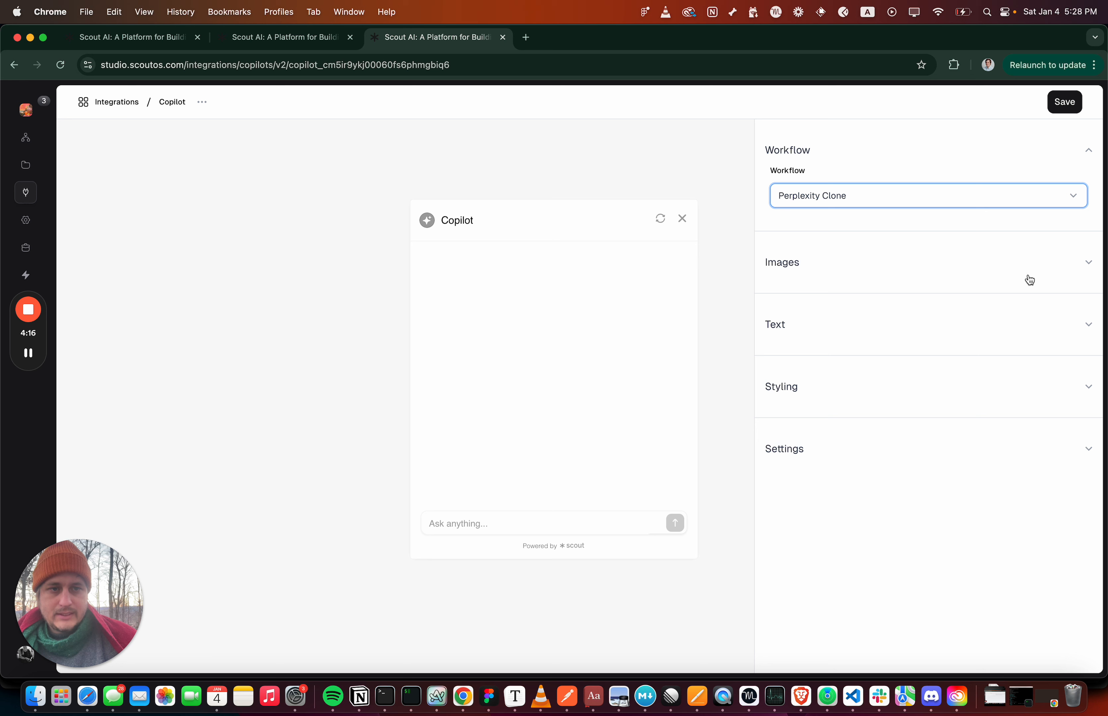
Test the copilot with the question "who is the ceo of perplextiy?" and save its configuration
left_click(589, 520)
type("who is the ceo of")
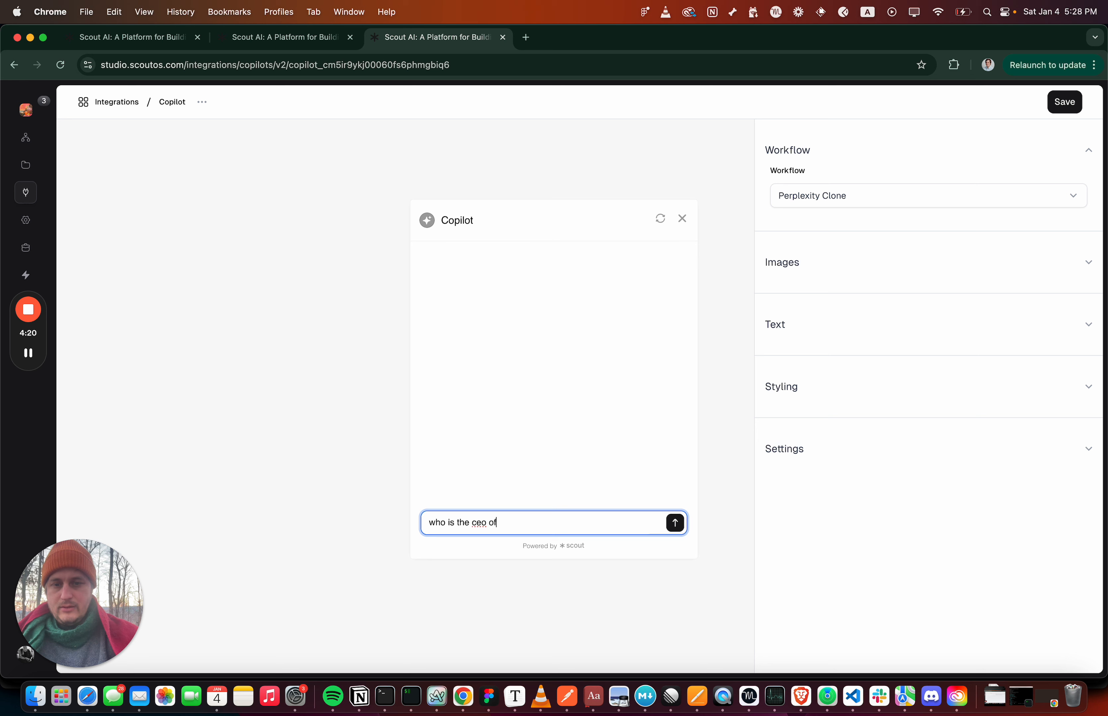
type(" perplextiy?")
key("Return")
left_click(1065, 104)
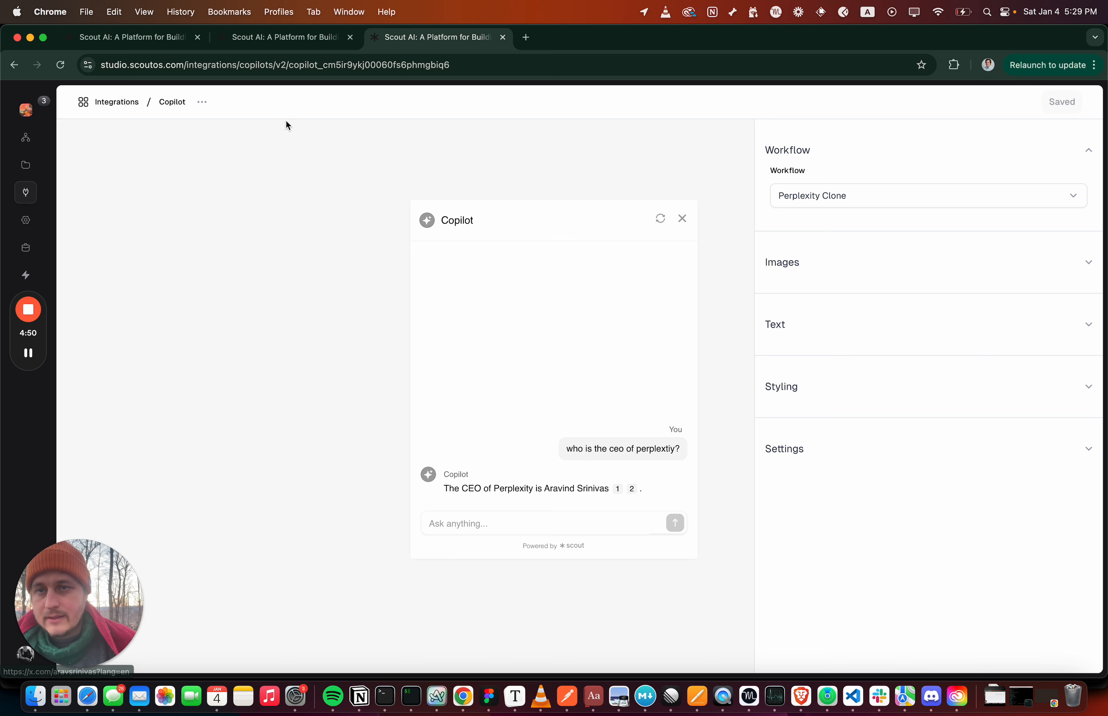
Add an Extract Links From Markdown block to the Perplexity Clone workflow and connect it below the Copilot Message block
left_click(270, 45)
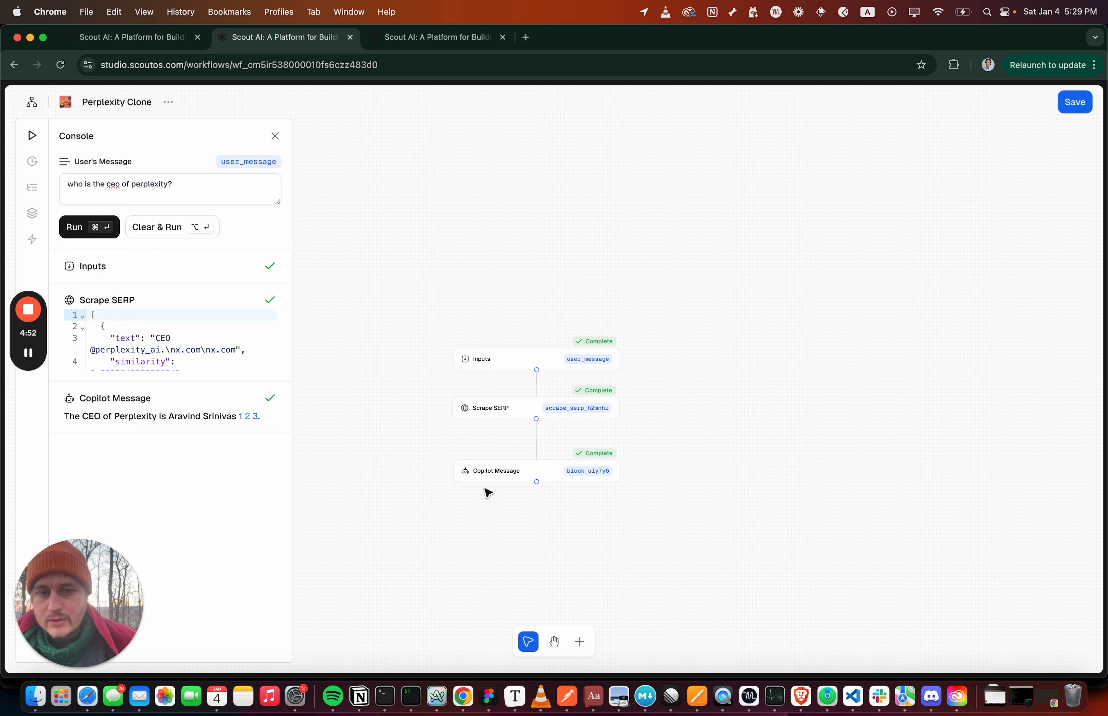
left_click(580, 642)
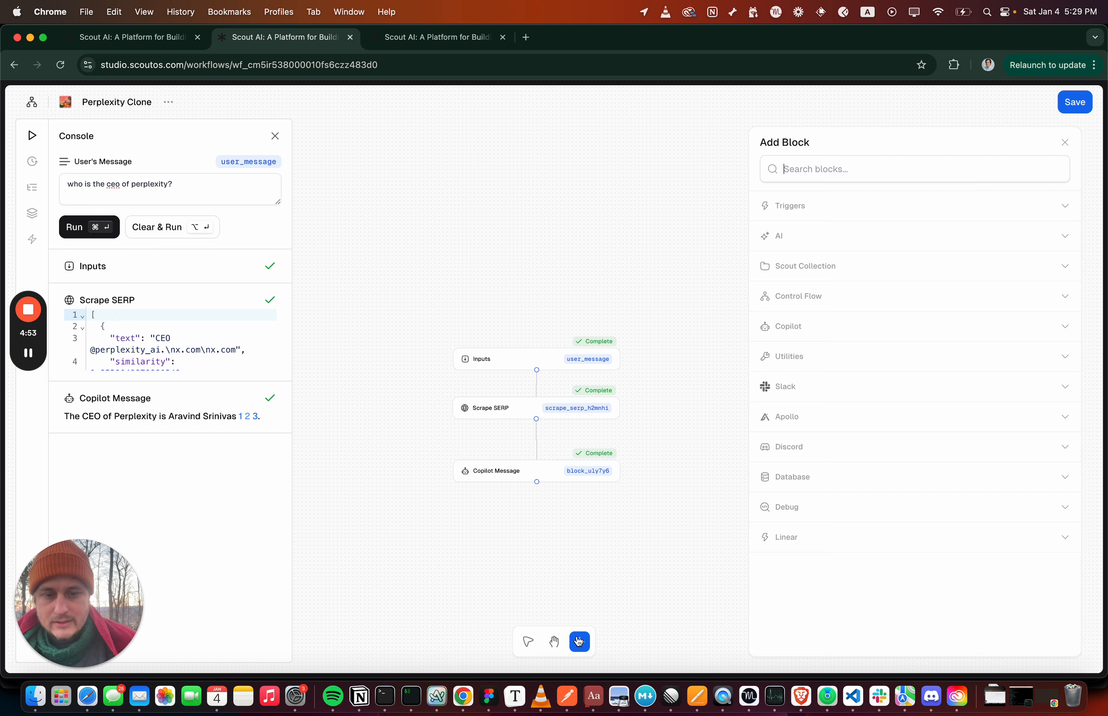
left_click(800, 335)
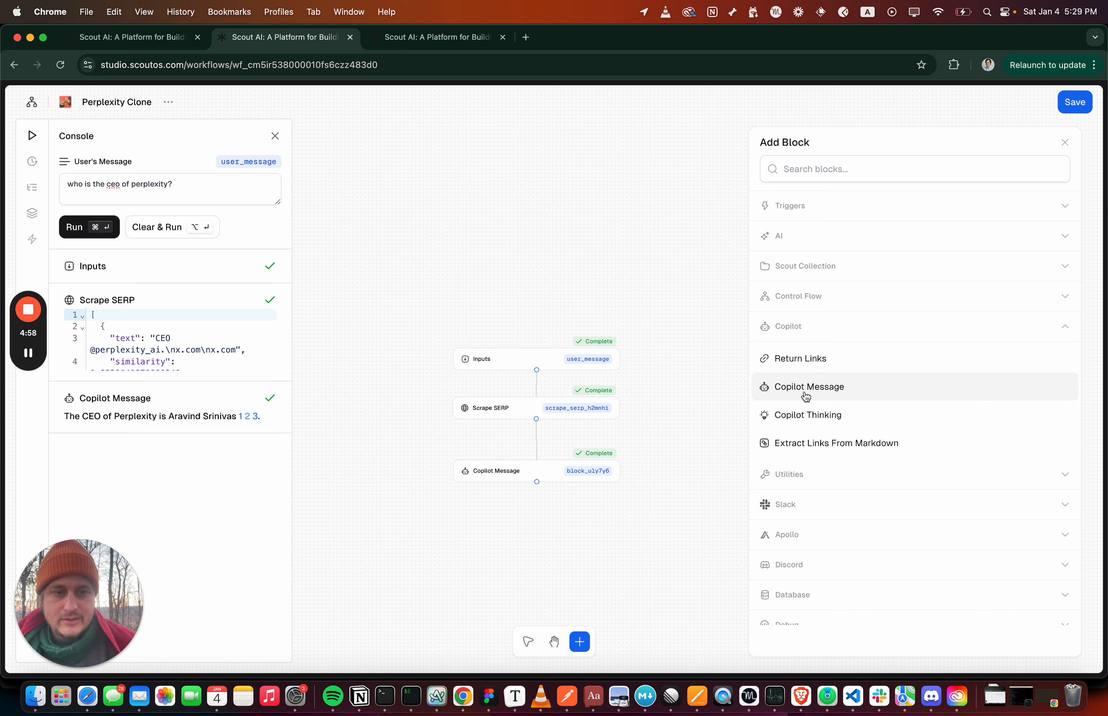
left_click_drag(798, 443, 439, 528)
left_click_drag(537, 482, 519, 529)
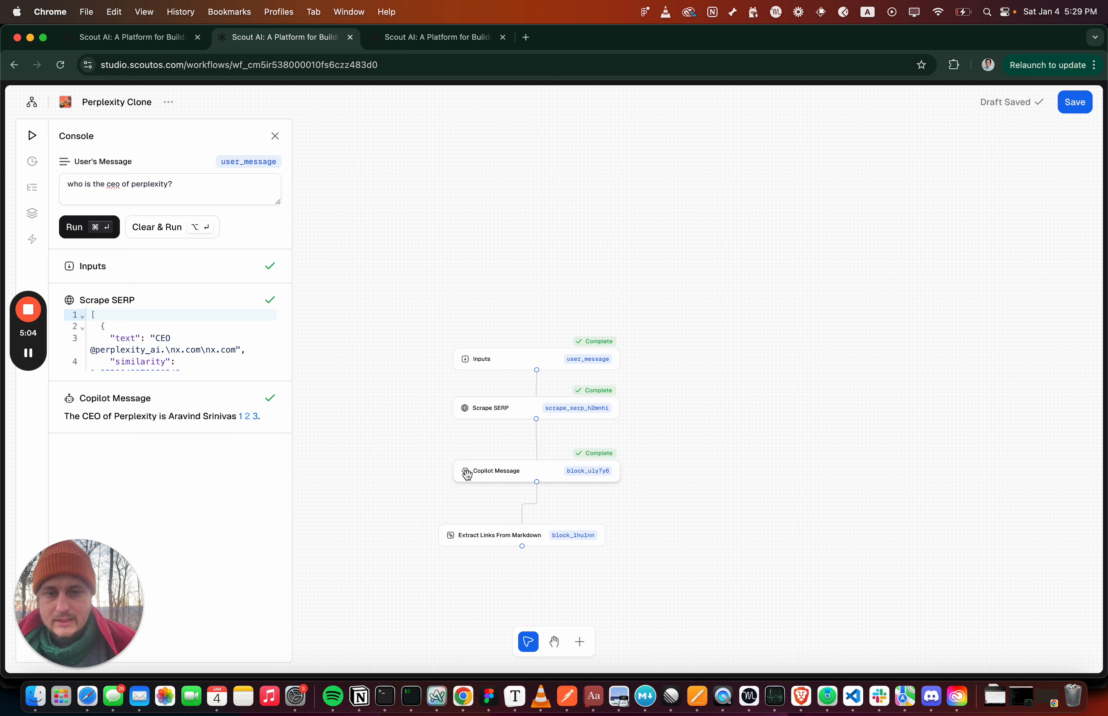
Set the Extract Links From Markdown block's Markdown input to {{block_uly7y6.output}}, using the Copilot Message block's ID
left_click(585, 471)
left_click(454, 544)
left_click(809, 269)
type("{{")
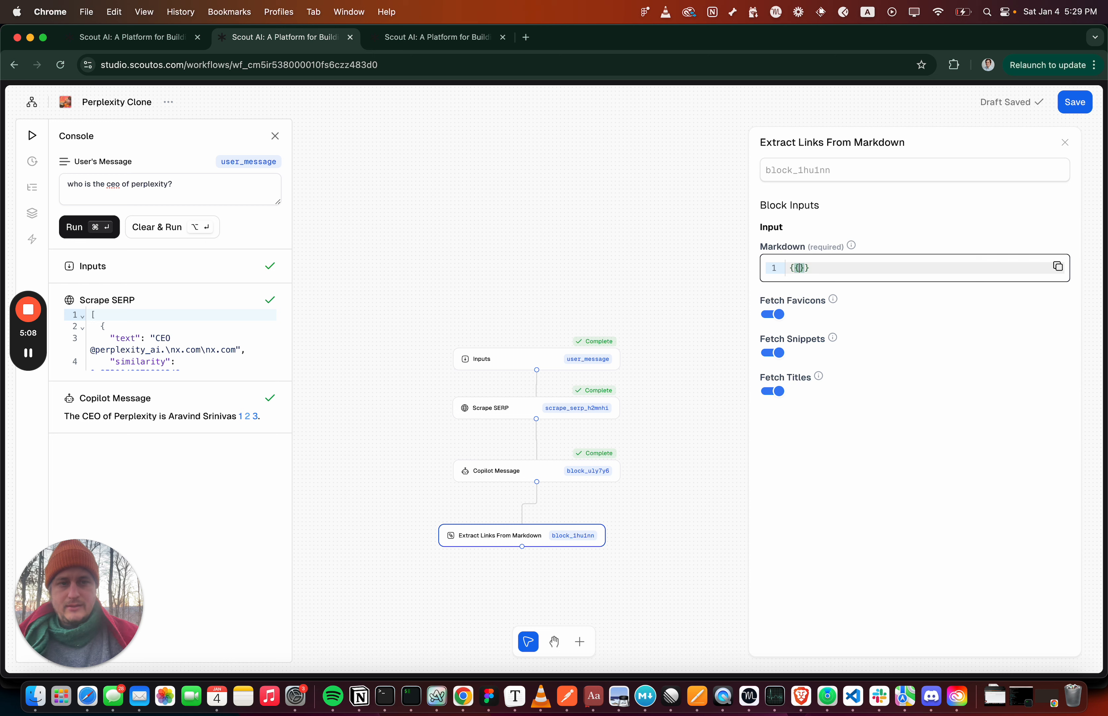
key("super+v")
type(".output")
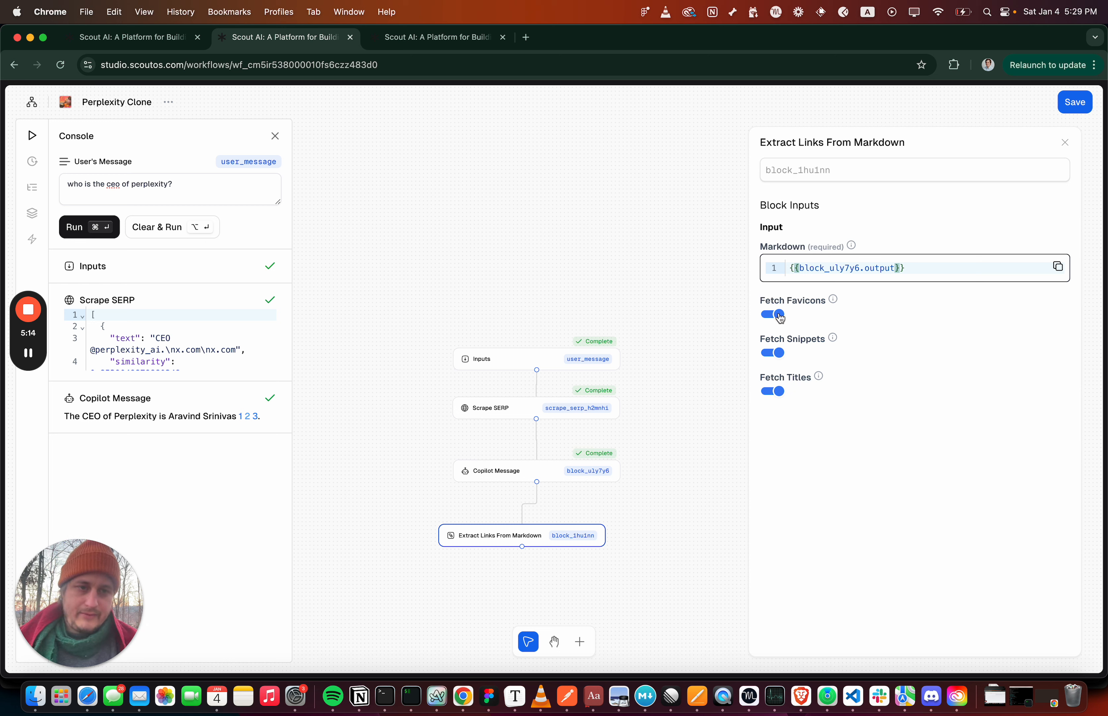
Turn off Fetch Snippets on the Extract Links From Markdown block and align the block directly beneath Copilot Message
left_click(781, 354)
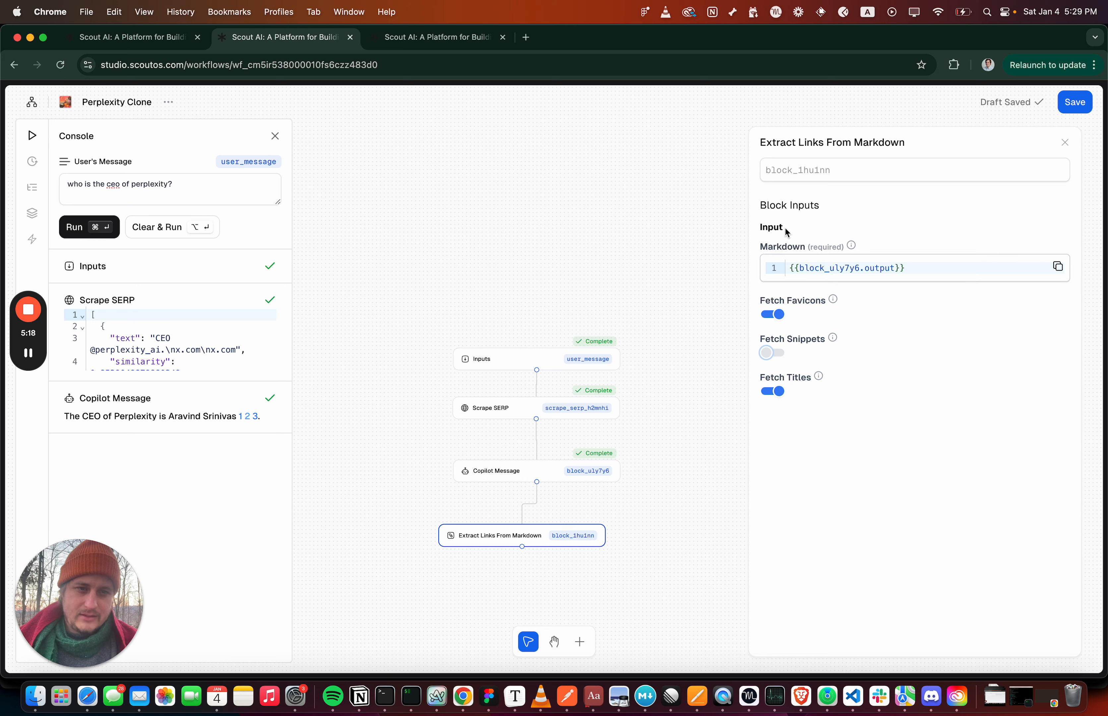
left_click_drag(482, 534, 497, 522)
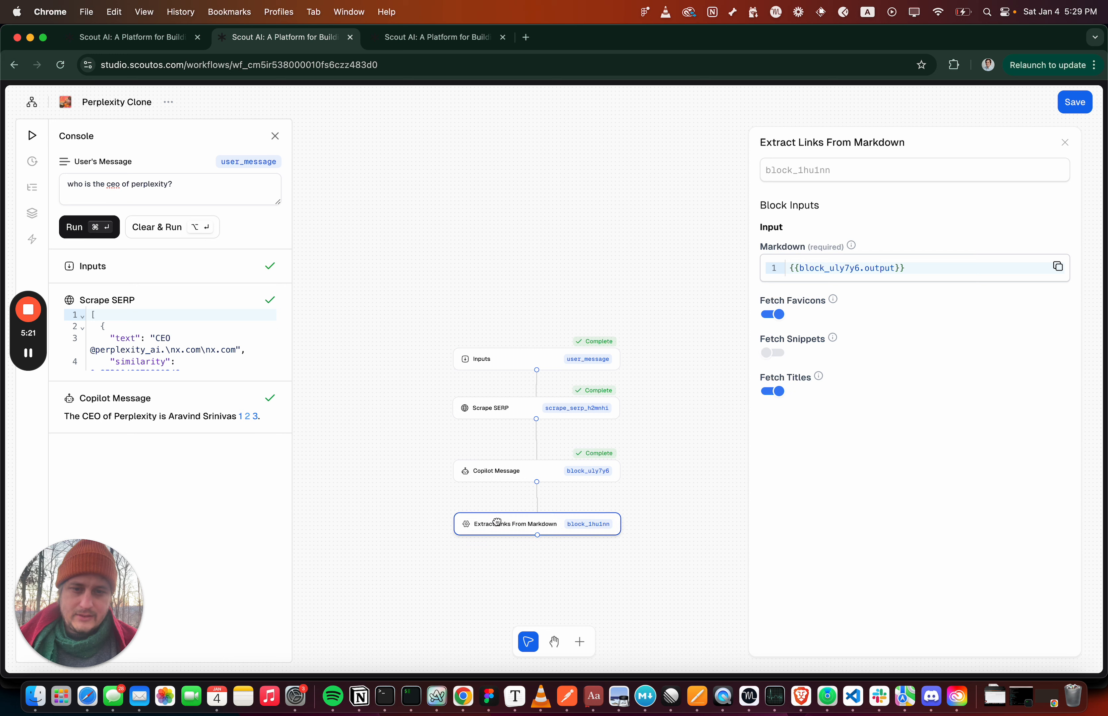
Run the workflow and examine the URLs, titles and image URLs in the Extract Links From Markdown block's output
left_click(116, 218)
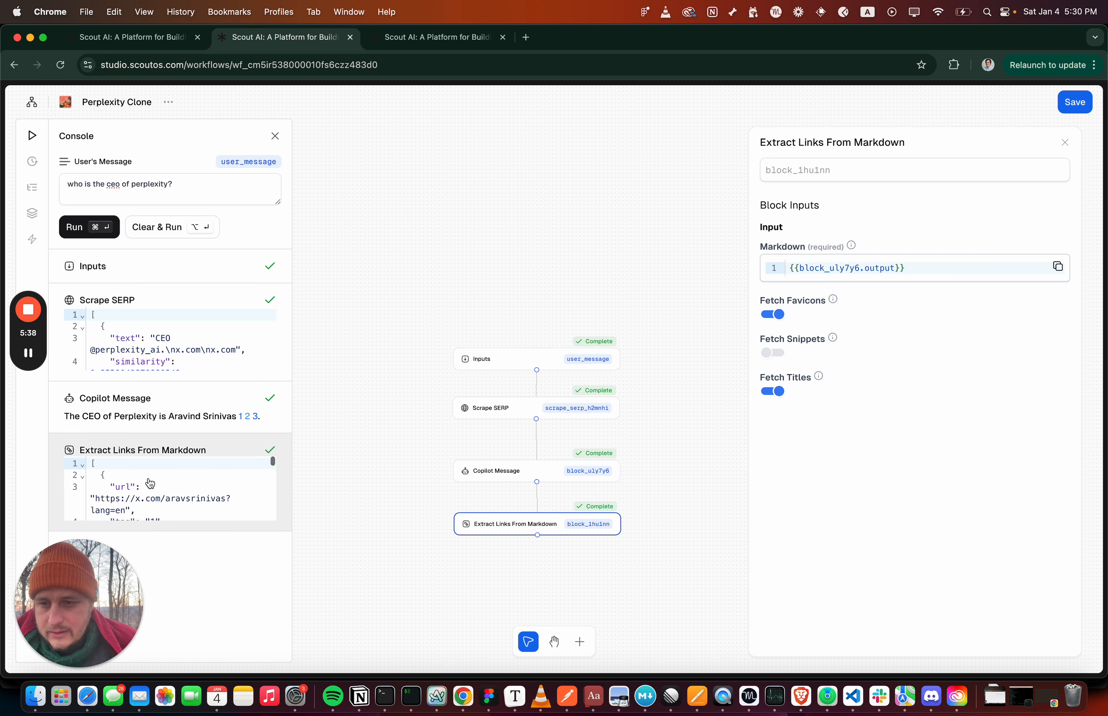
left_click(145, 450)
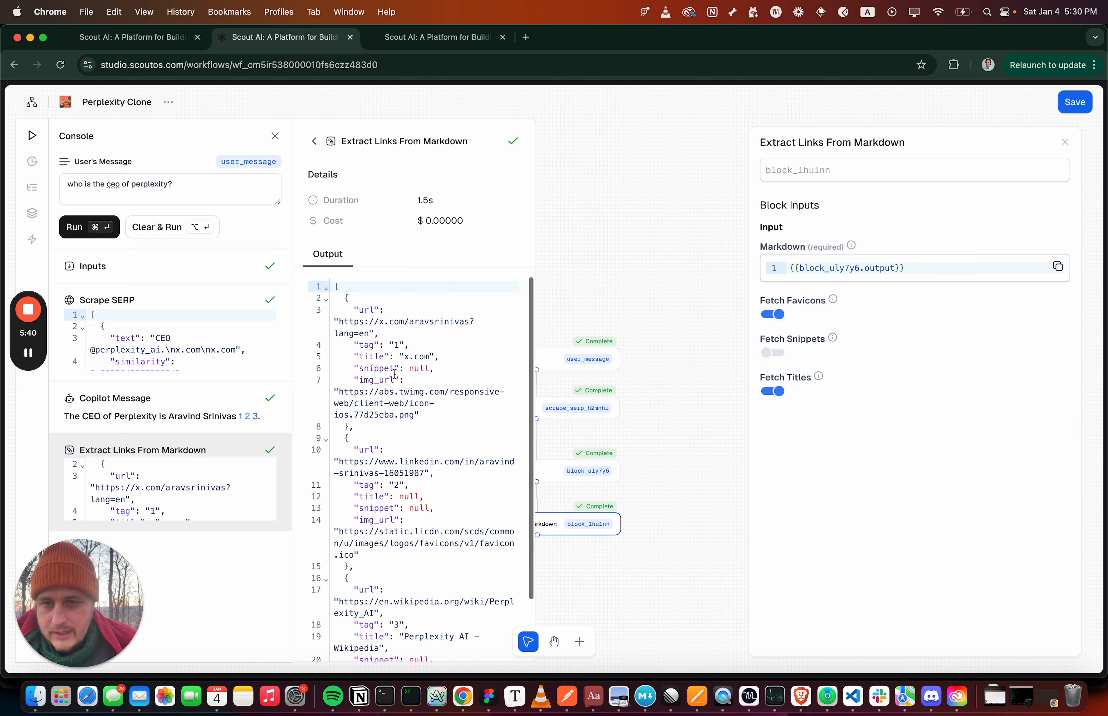
scroll(392, 512, "down", 3)
left_click(391, 537)
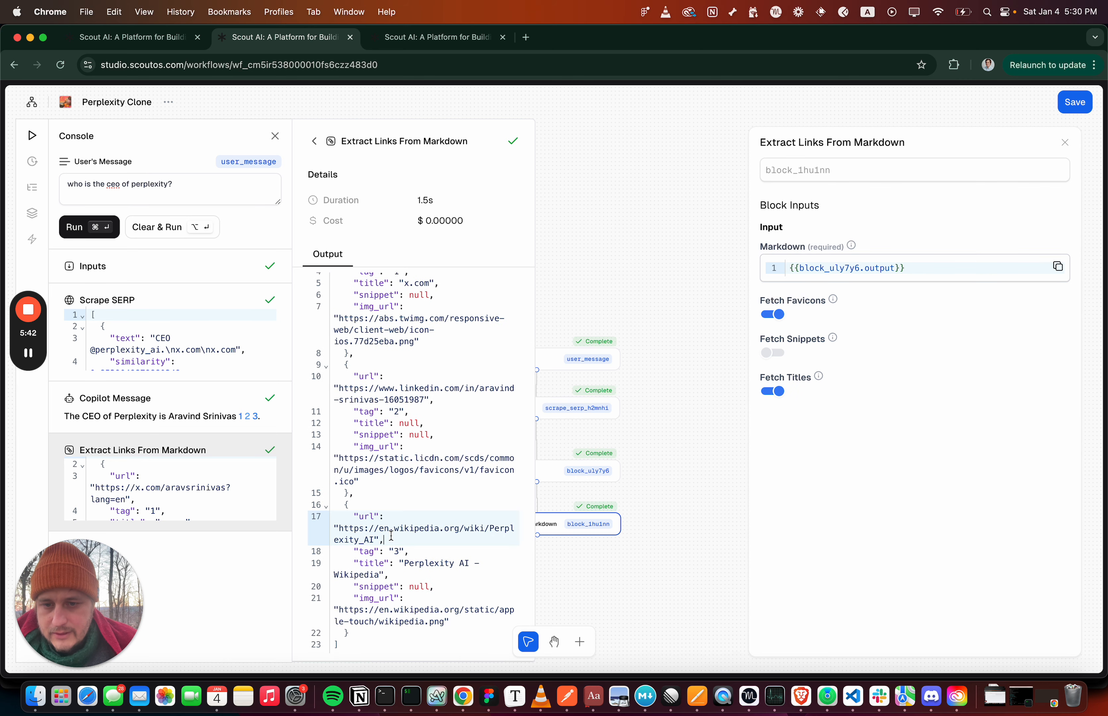
left_click(396, 461)
scroll(394, 408, "up", 3)
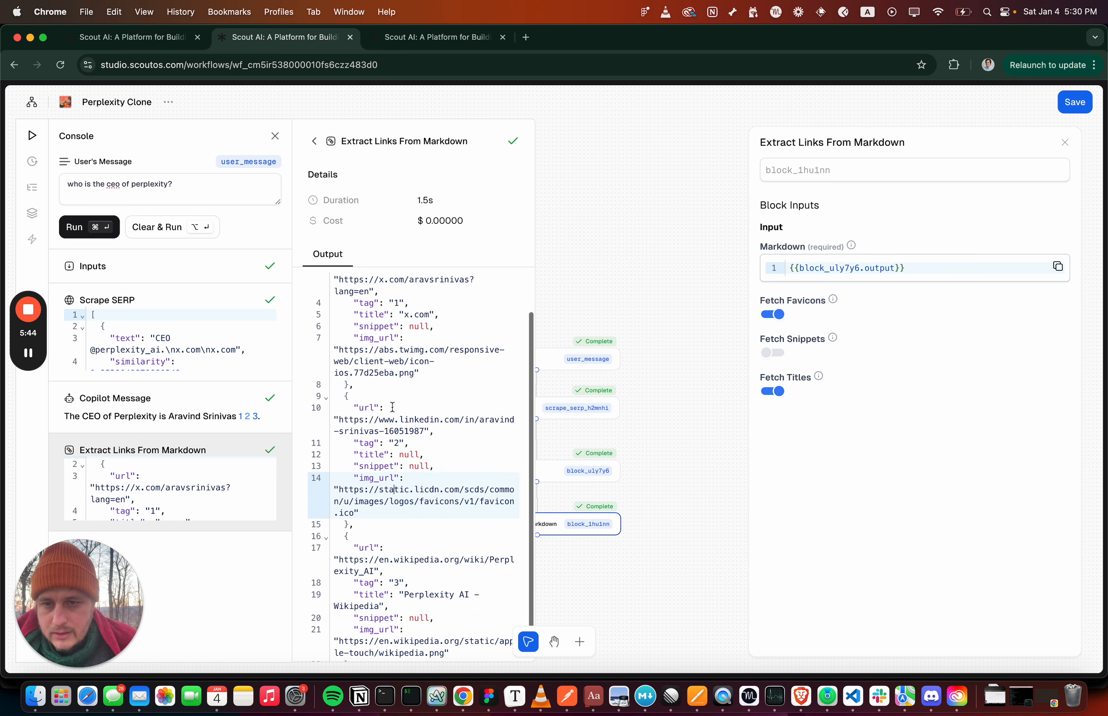
left_click_drag(354, 315, 376, 408)
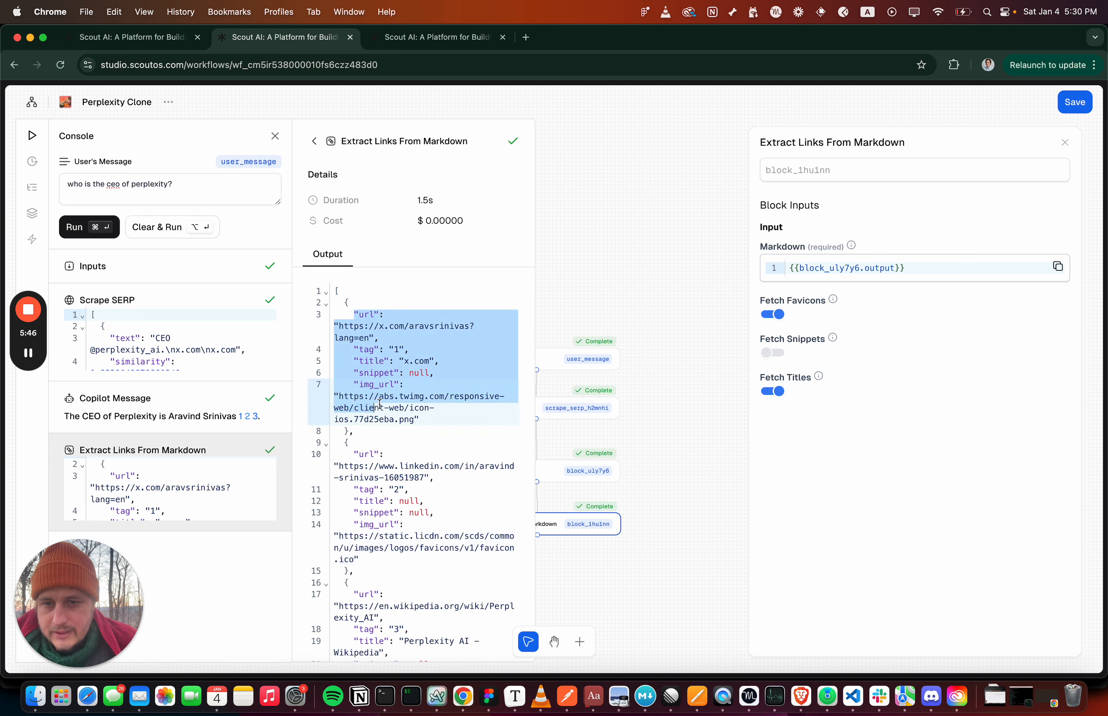
triple_click(381, 403)
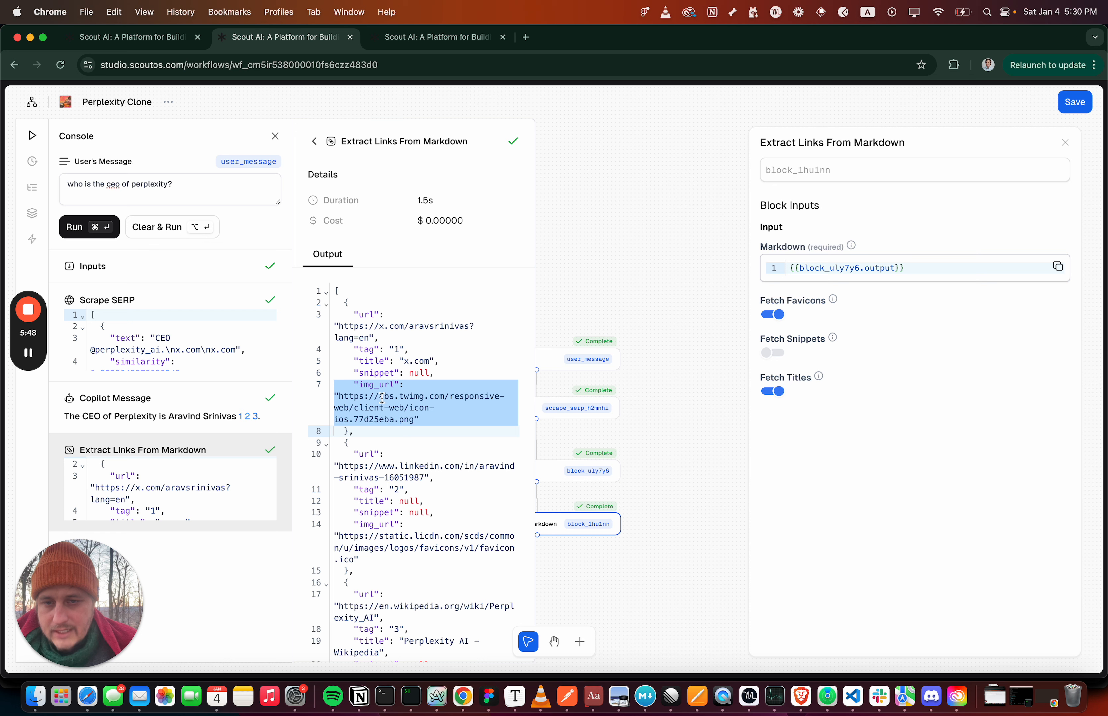
left_click(378, 360)
double_click(366, 398)
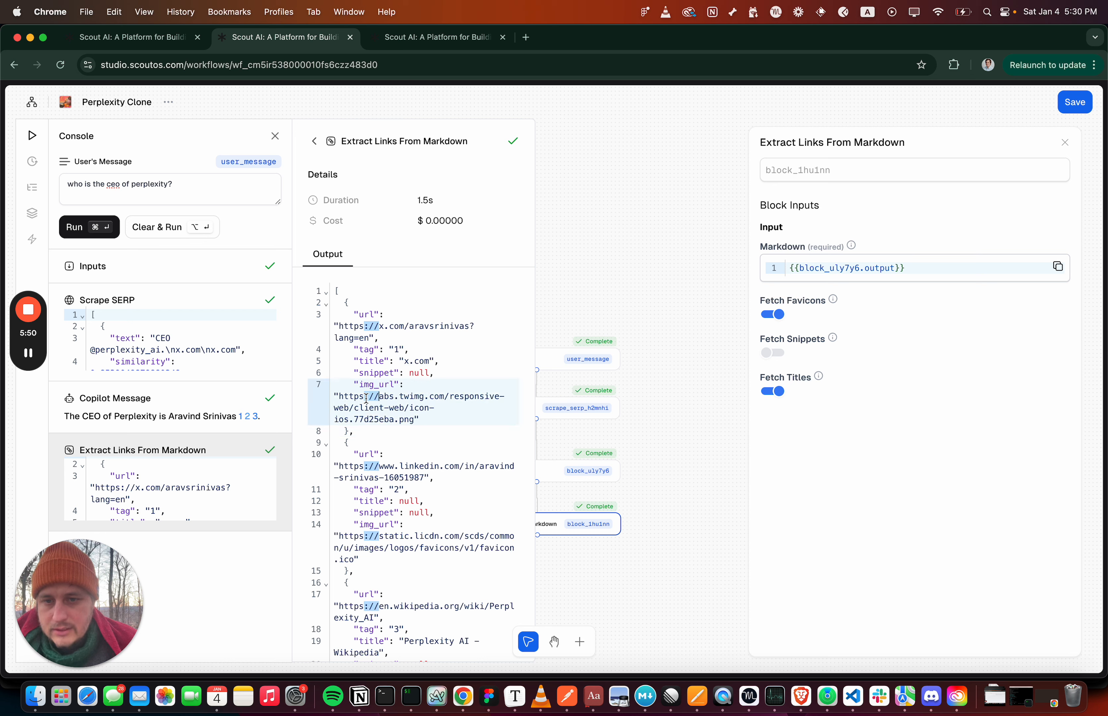
left_click(312, 144)
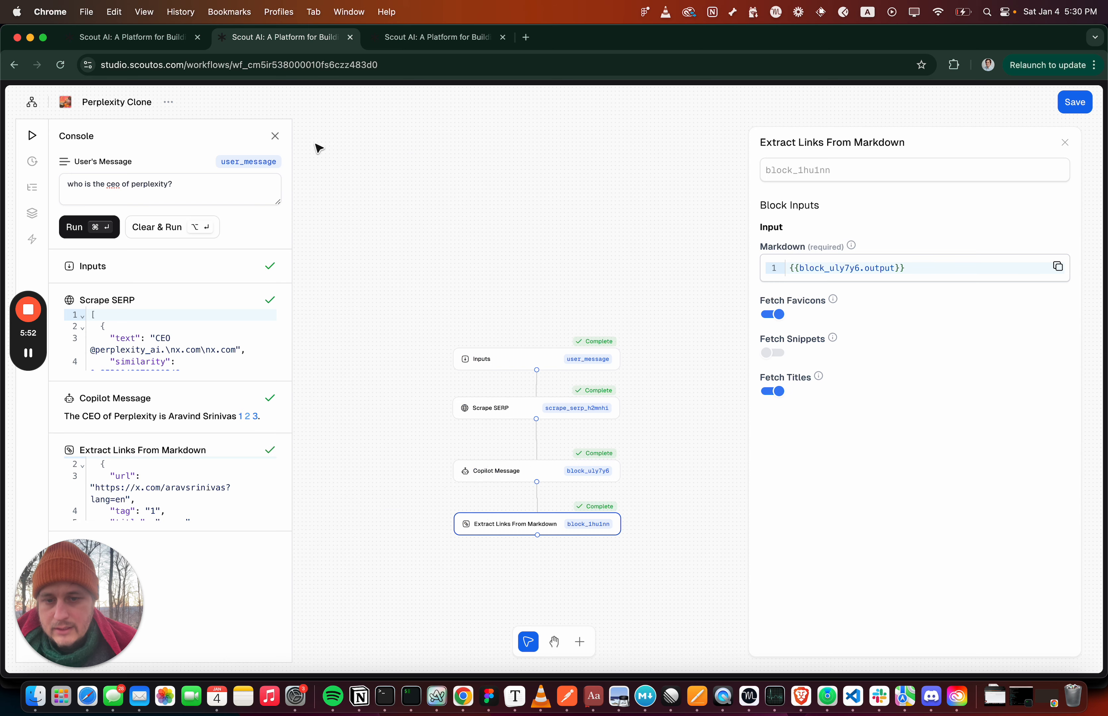
Add a Return Links block to the workflow and connect it below the Extract Links From Markdown block
left_click(579, 642)
left_click(857, 327)
left_click_drag(828, 363, 475, 584)
left_click_drag(537, 536, 519, 594)
left_click(519, 594)
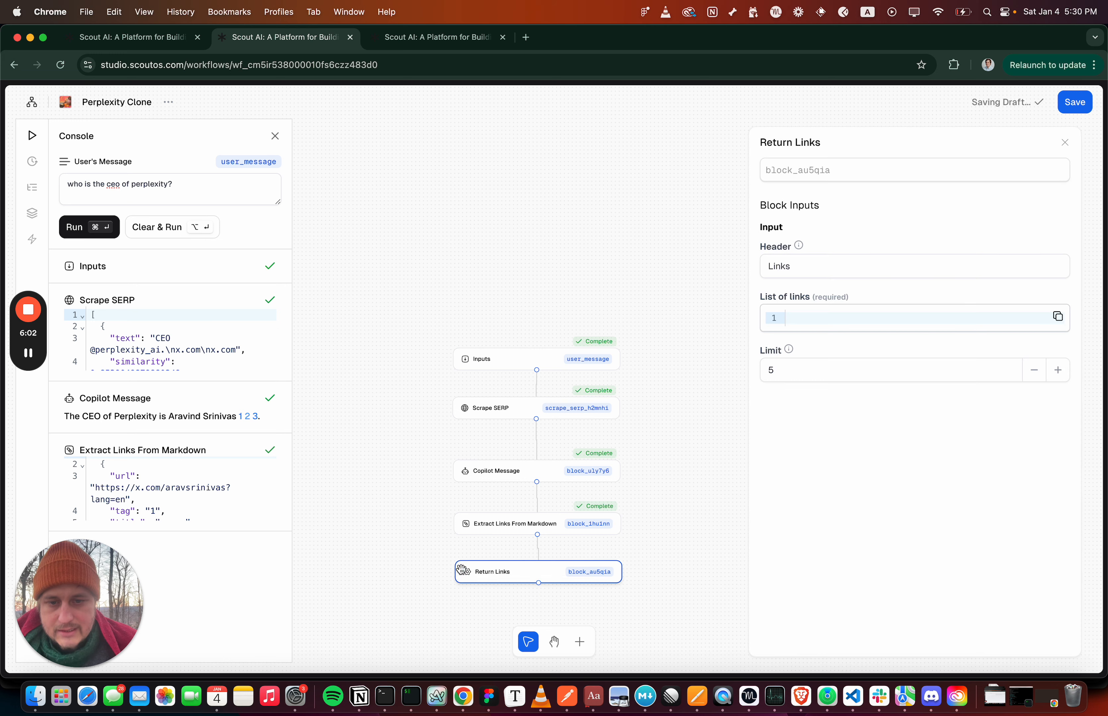
Set the Return Links block's List of links to {{block_1hu1nn.output}}, using the Extract Links From Markdown block's ID, and save the workflow
left_click(795, 320)
left_click(588, 524)
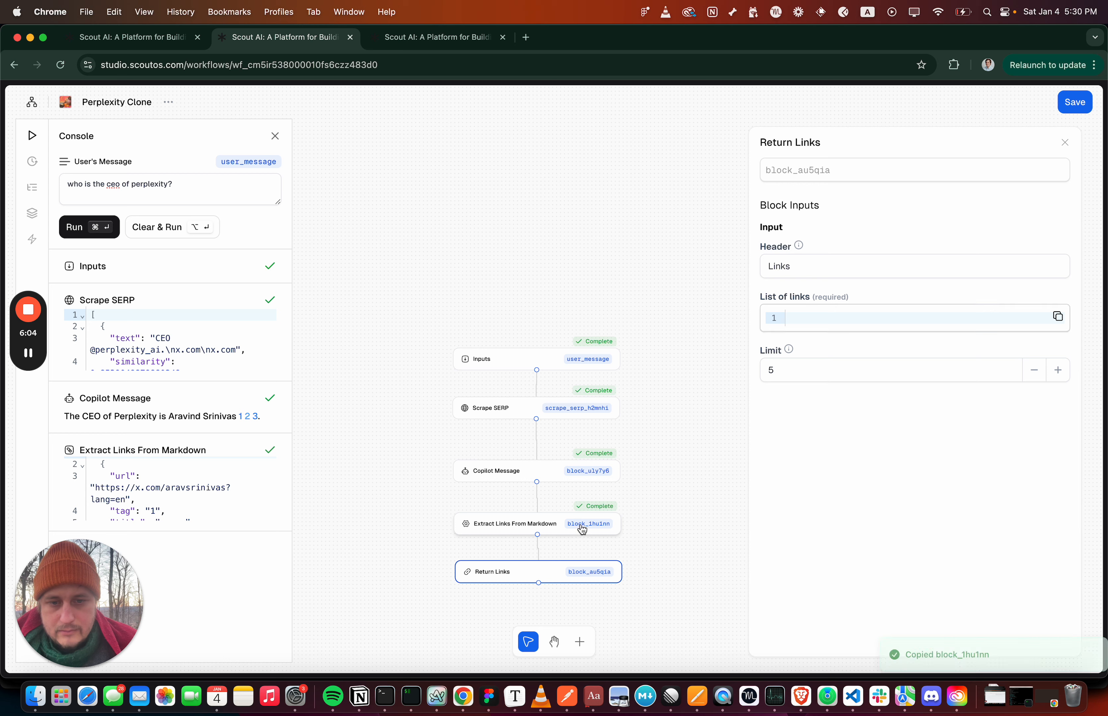
left_click(803, 323)
type("{{")
key("super+v")
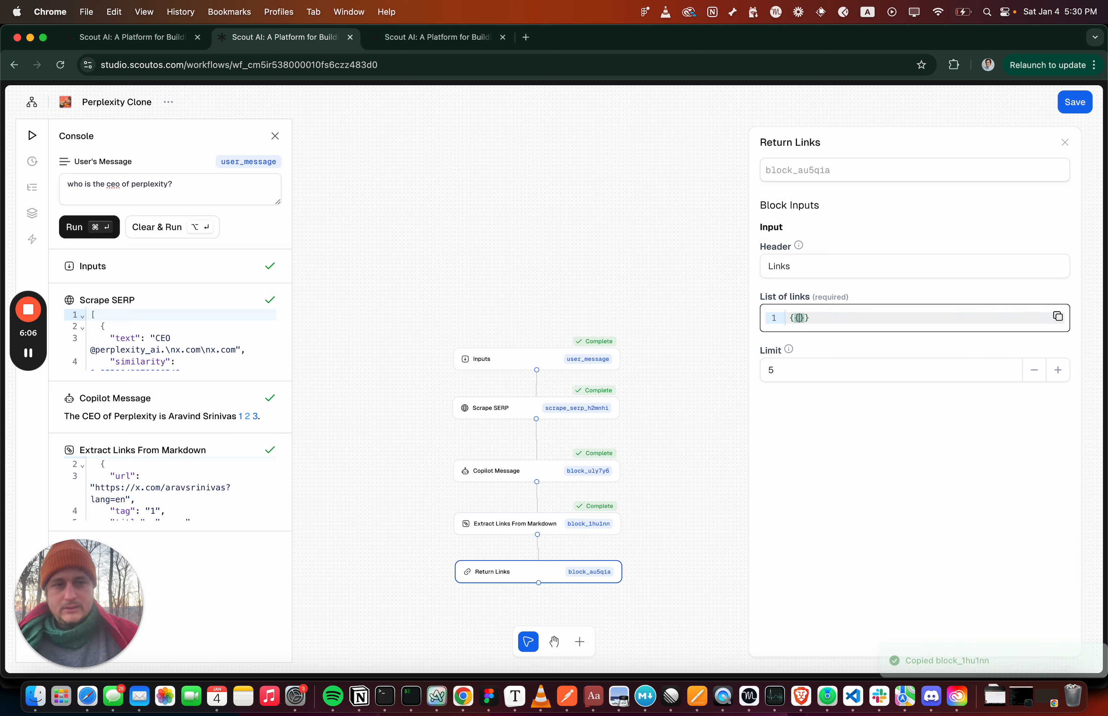
type(".output")
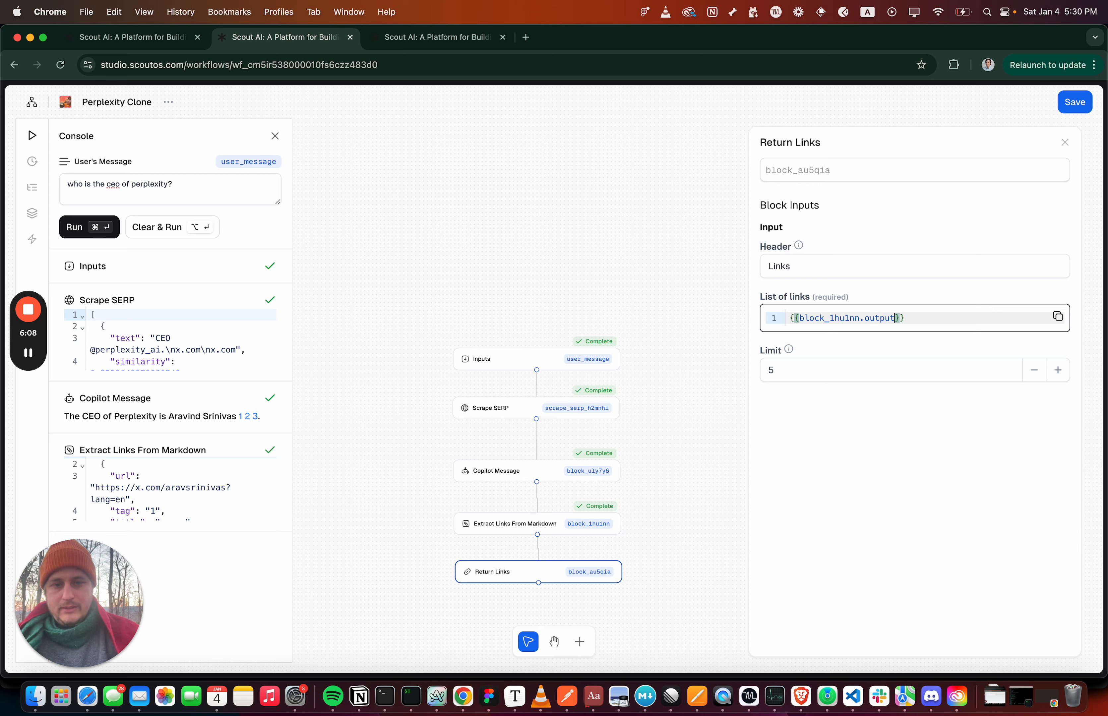
left_click(792, 264)
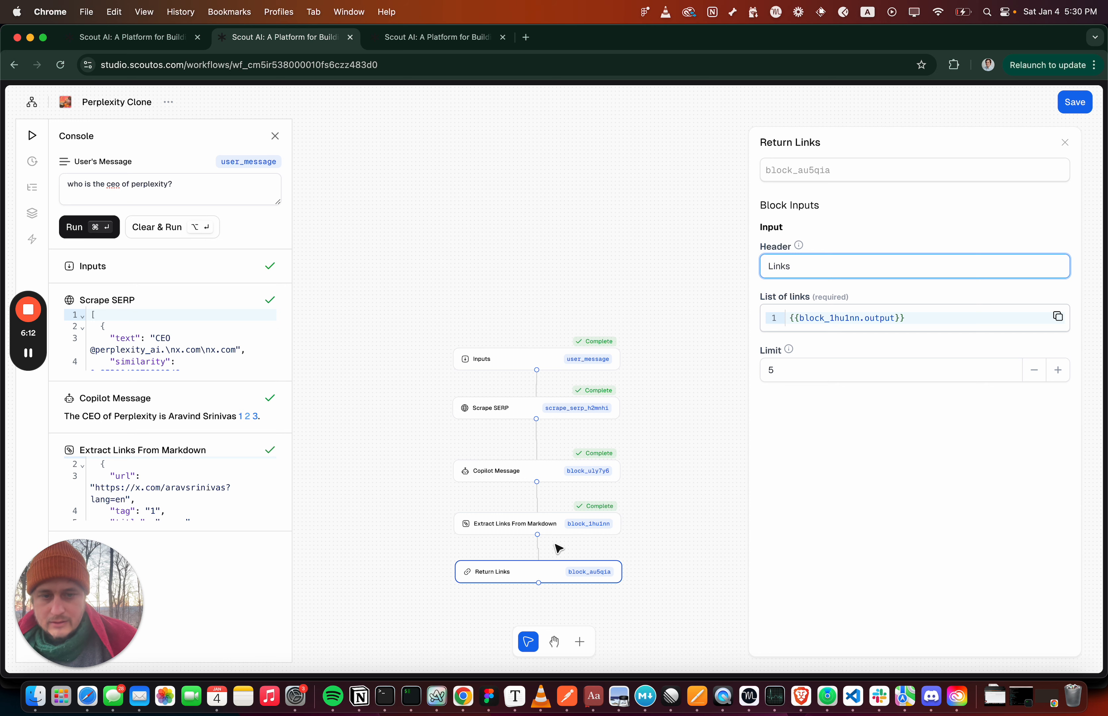
left_click(1076, 102)
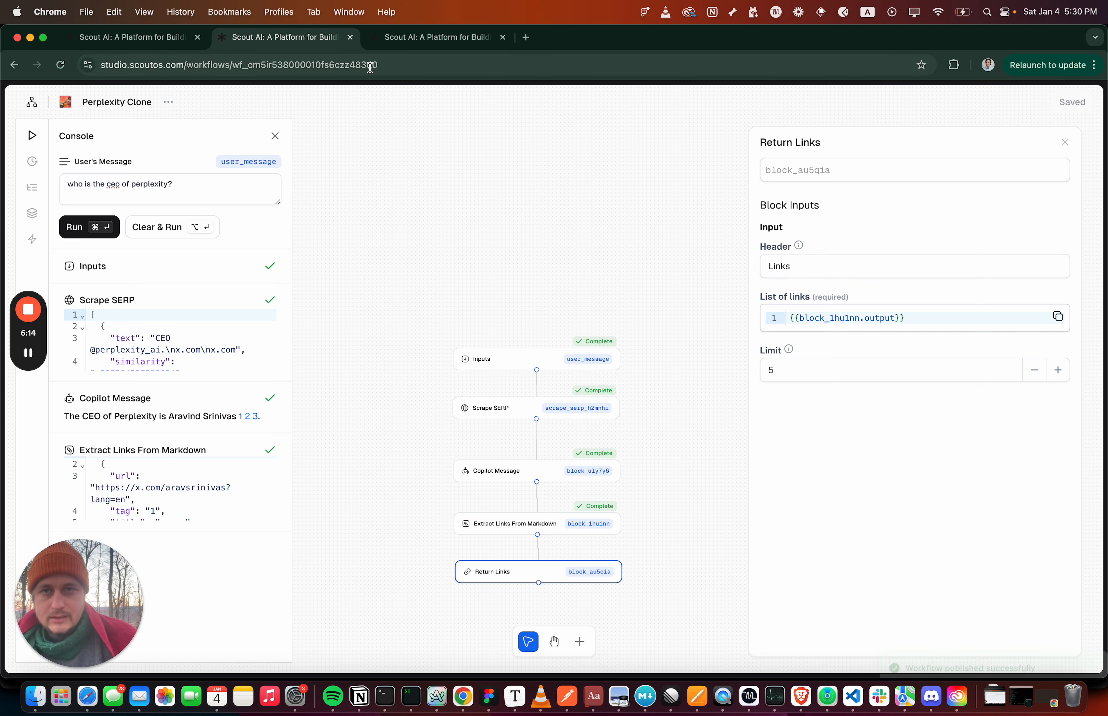
Retest the copilot with links enabled by resending the question "who is the ceo of perplextiy?"
left_click(406, 37)
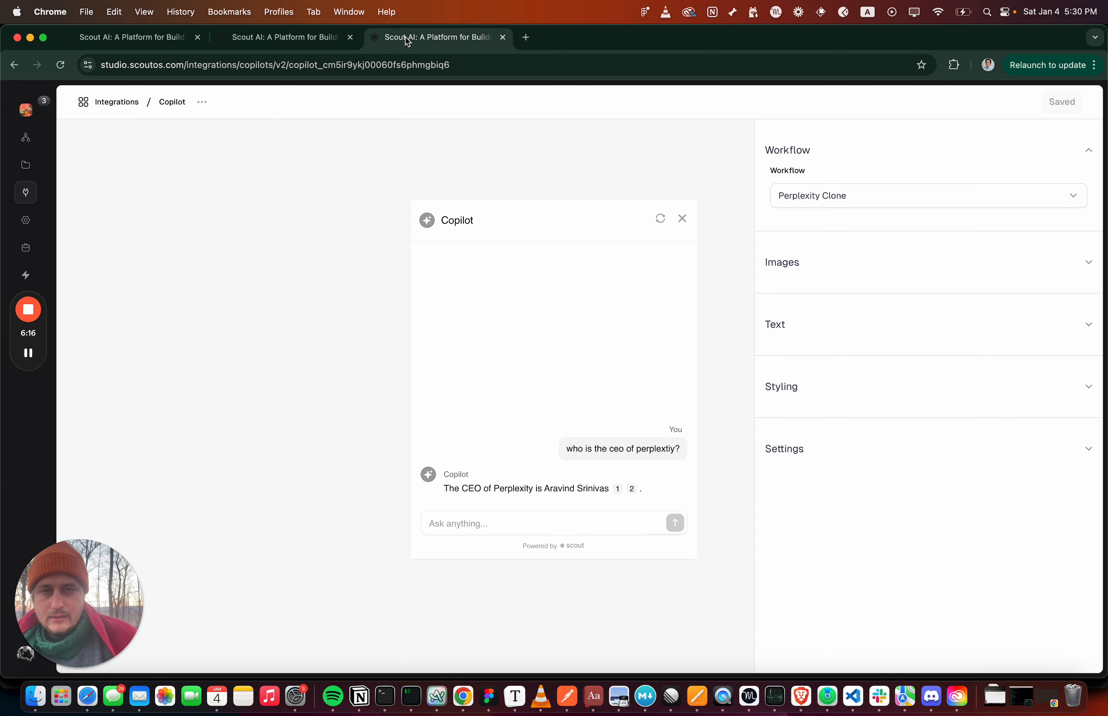
triple_click(612, 457)
key("super+c")
left_click(549, 524)
key("super+v")
key("Return")
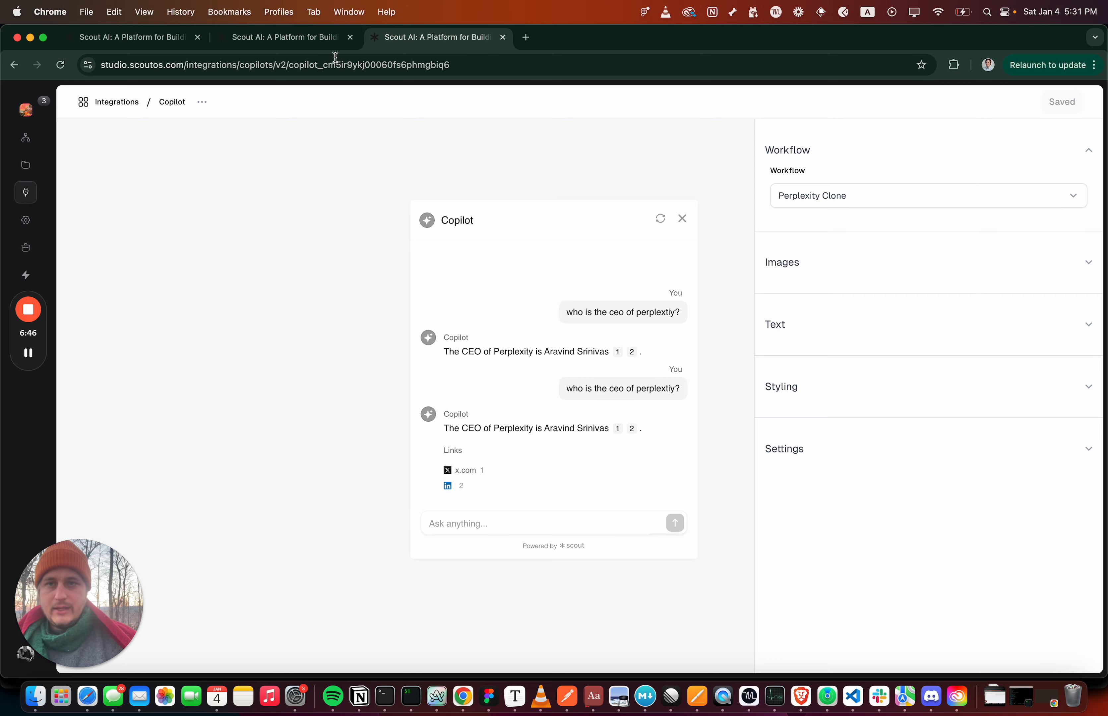
Add a Copilot Thinking block to the Perplexity Clone workflow between Inputs and Scrape SERP, moving the blocks from Scrape SERP onward down
left_click(307, 41)
scroll(558, 432, "down", 1)
scroll(557, 431, "down", 2)
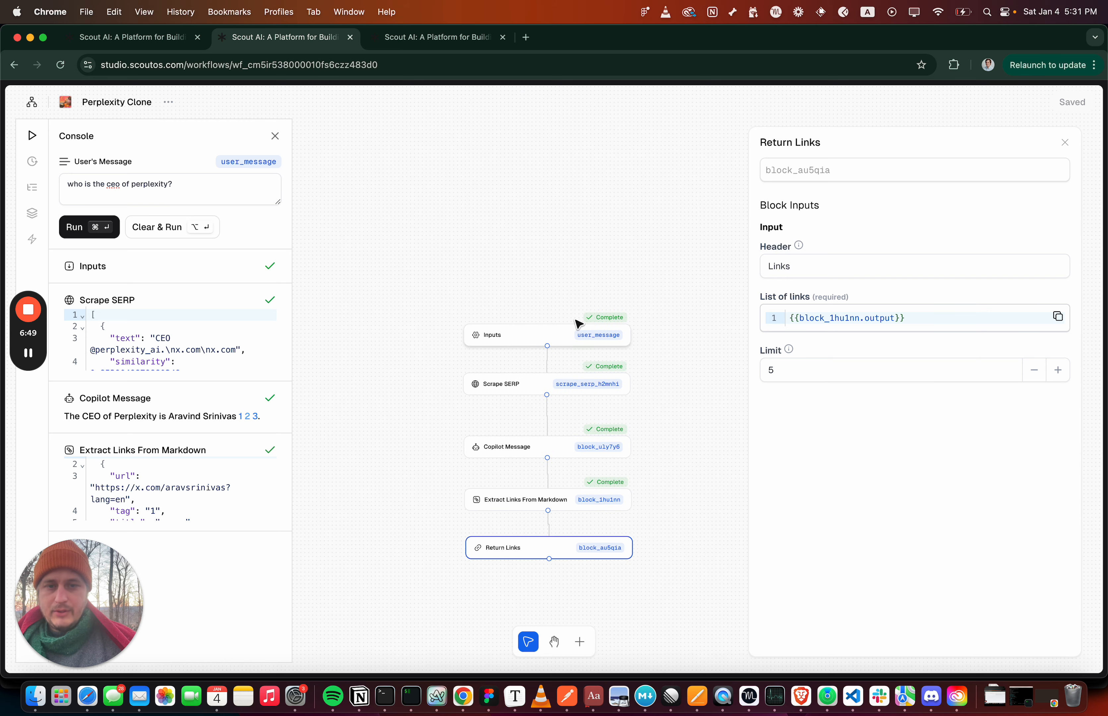
left_click(581, 642)
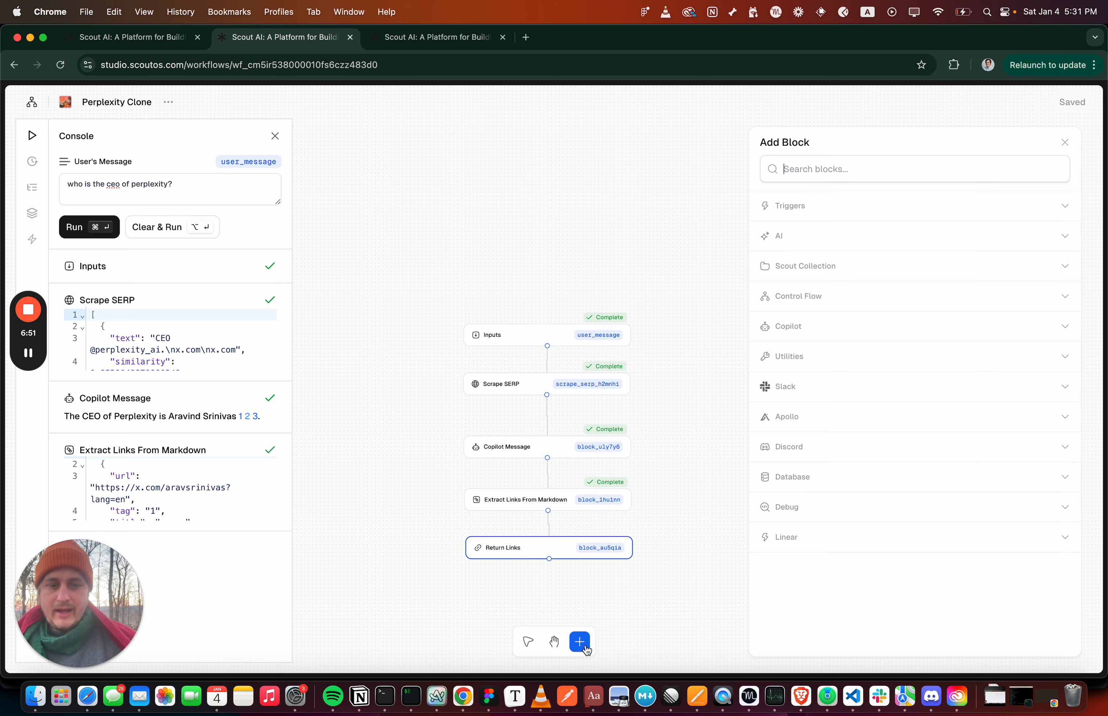
left_click(821, 328)
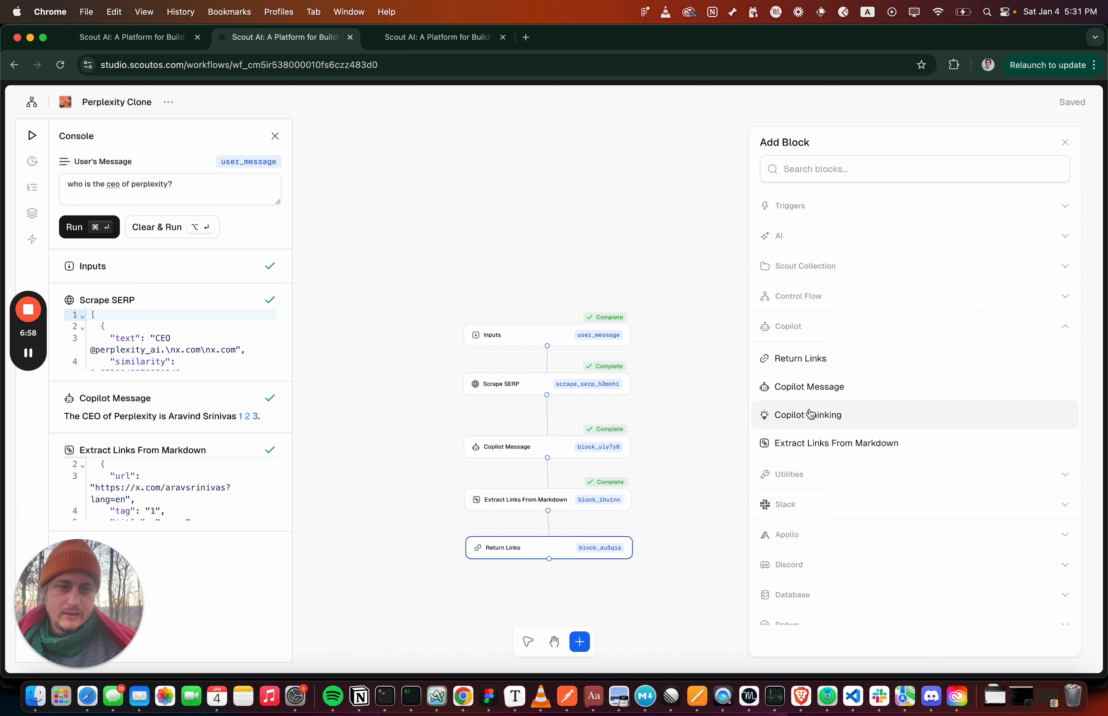
left_click_drag(810, 414, 654, 370)
left_click_drag(451, 375, 584, 635)
left_click_drag(735, 369, 589, 389)
Delete the direct connection from Inputs to Scrape SERP and connect the two blocks through the Copilot Thinking block instead
left_click(560, 434)
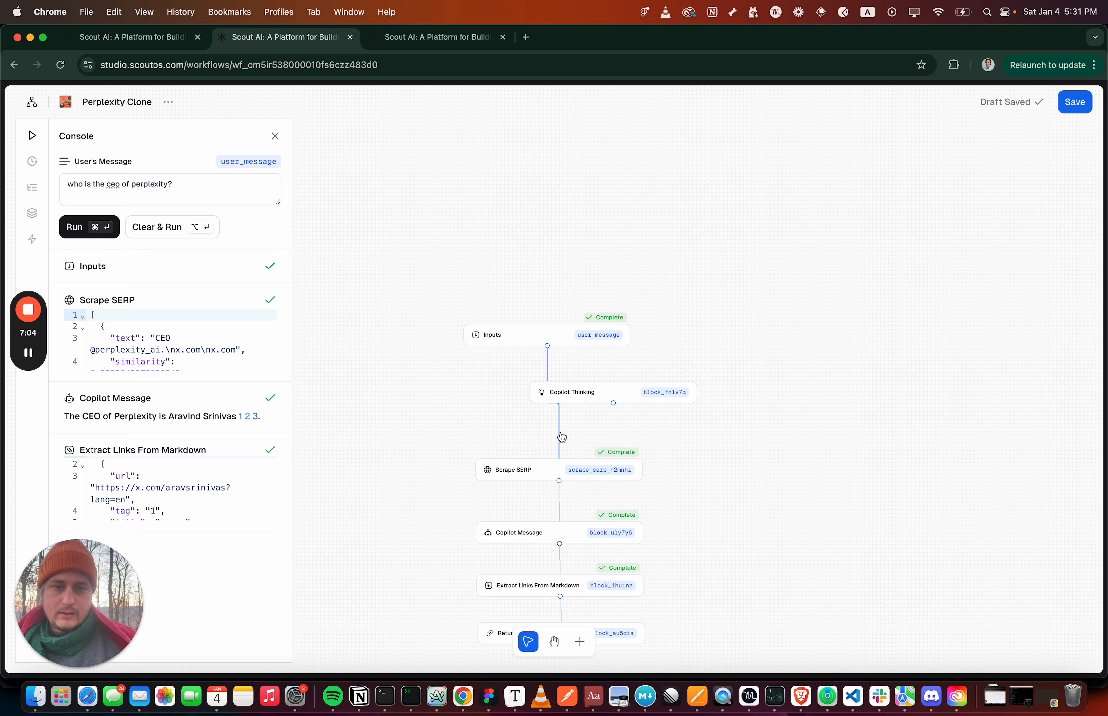
key("BackSpace")
left_click_drag(568, 391, 505, 398)
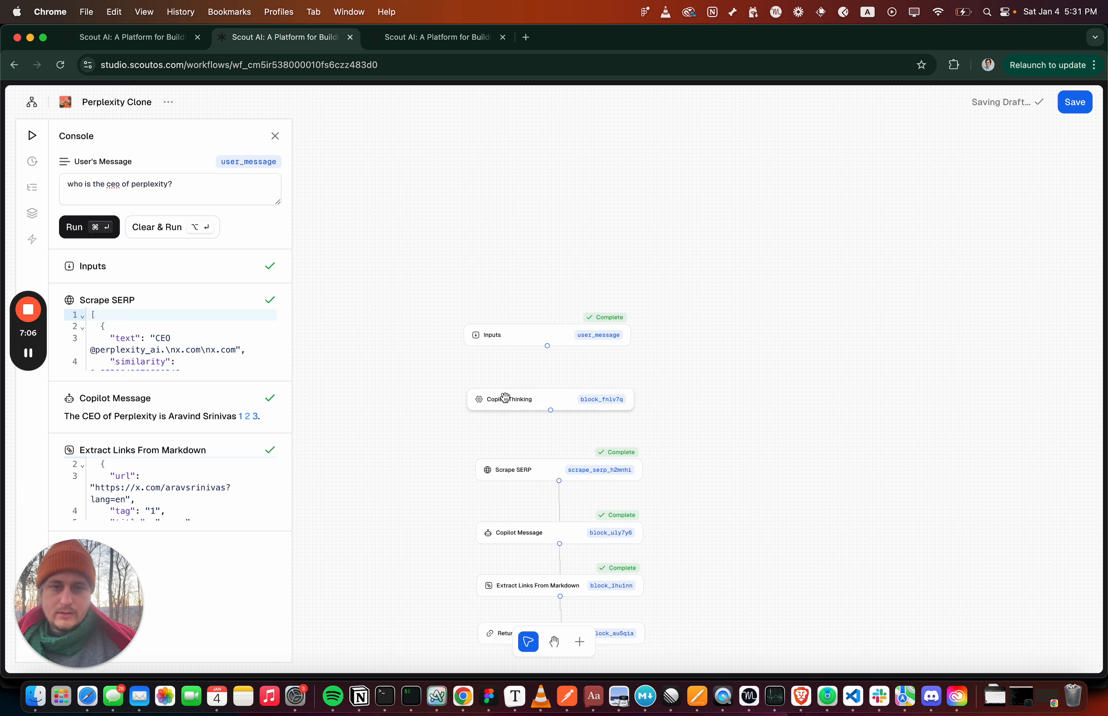
mouse_move(548, 346)
left_mouse_down()
mouse_move(543, 468)
mouse_move(536, 449)
left_mouse_up()
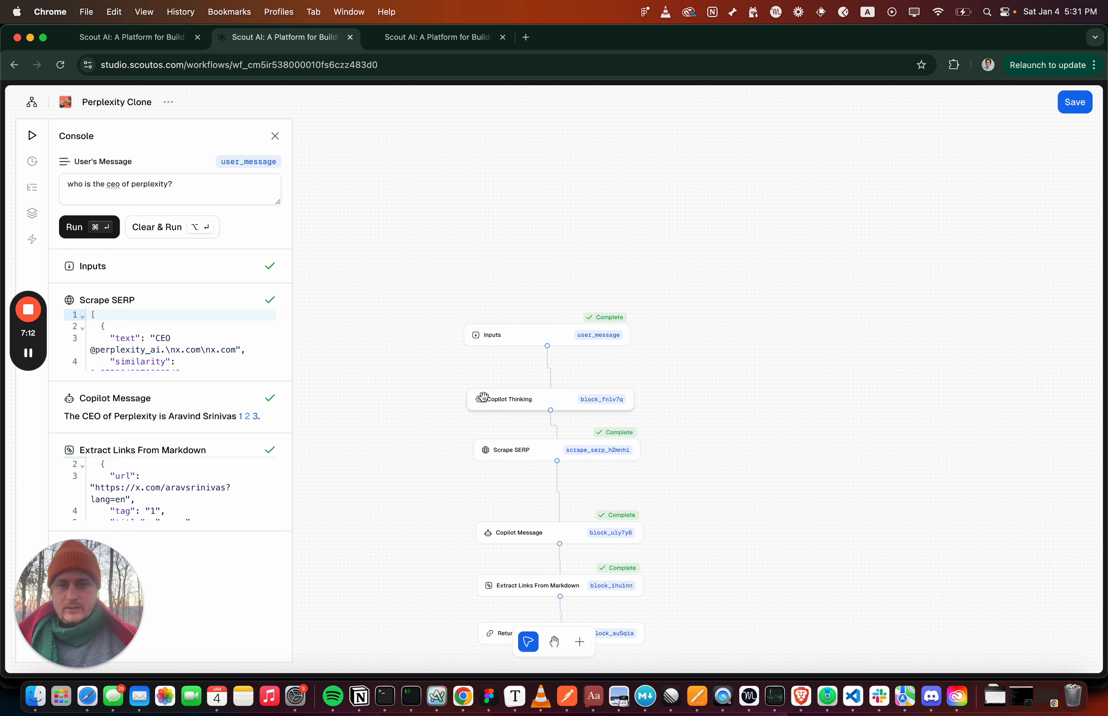
Set the Copilot Thinking block's Text to "Scraping the web for: {{inputs.user_message}}" and save the workflow
left_click(516, 396)
left_click(812, 269)
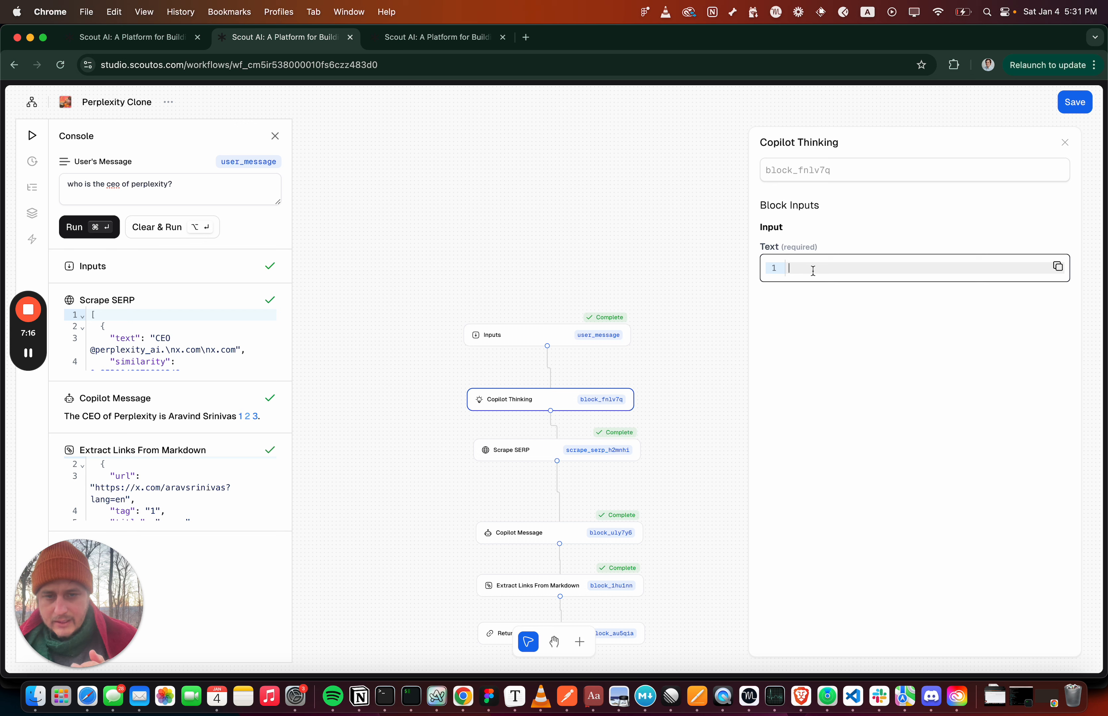
type("Scraping the web")
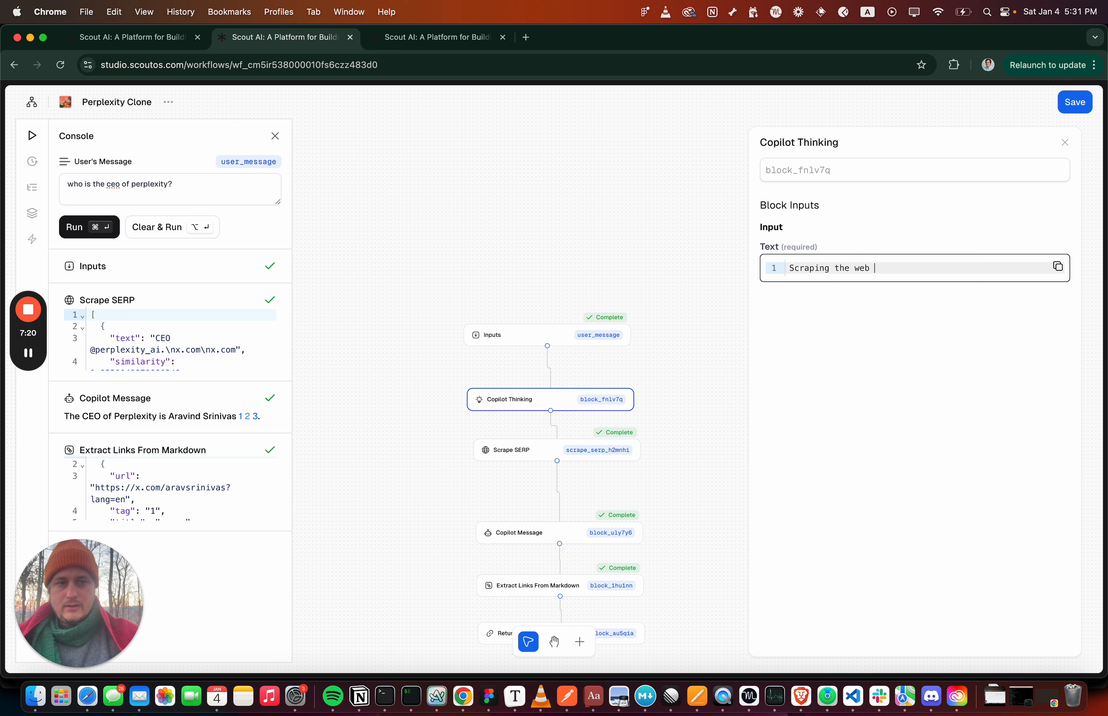
type(" for: ")
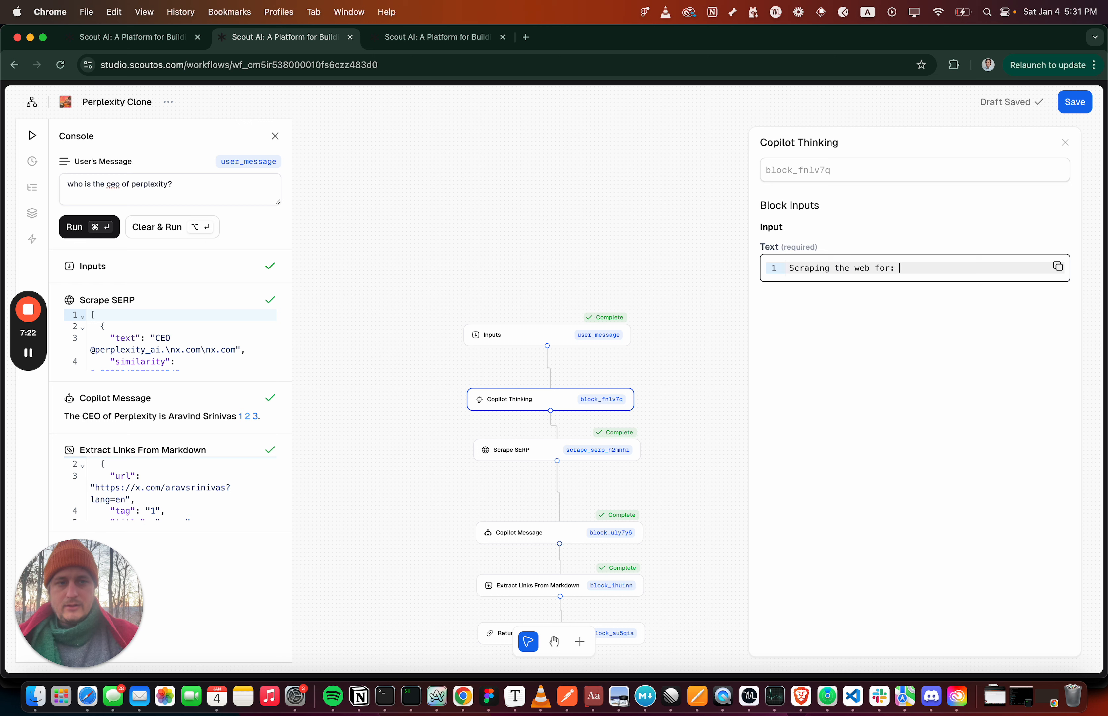
type("{{")
triple_click(96, 191)
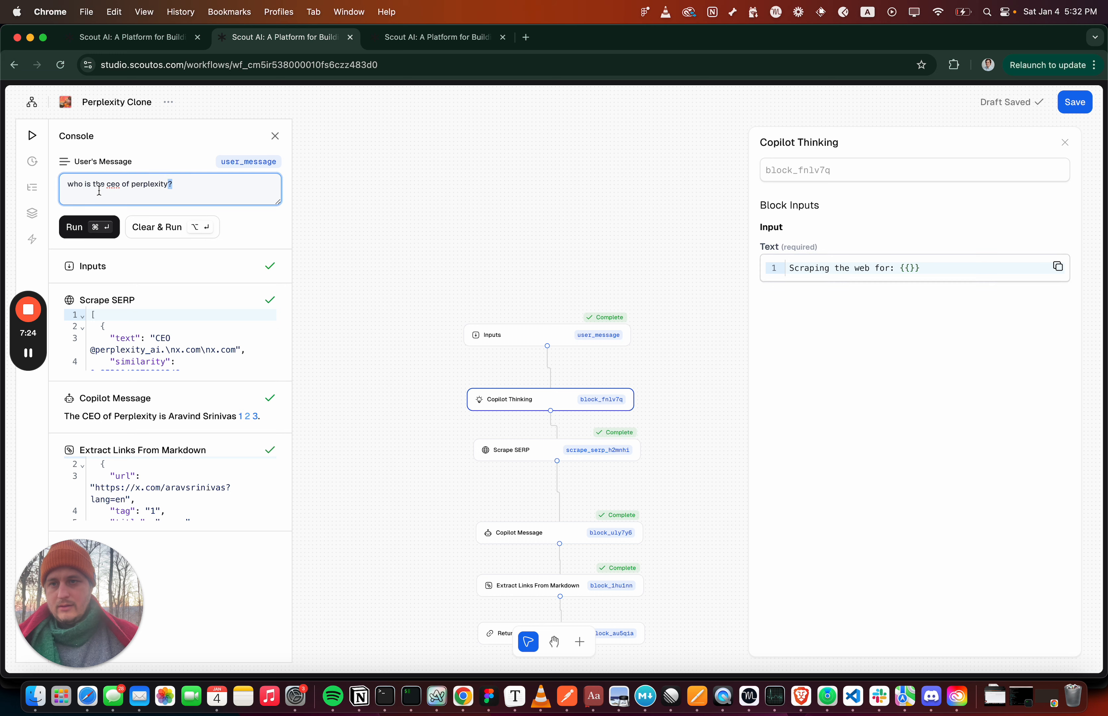
left_click(909, 267)
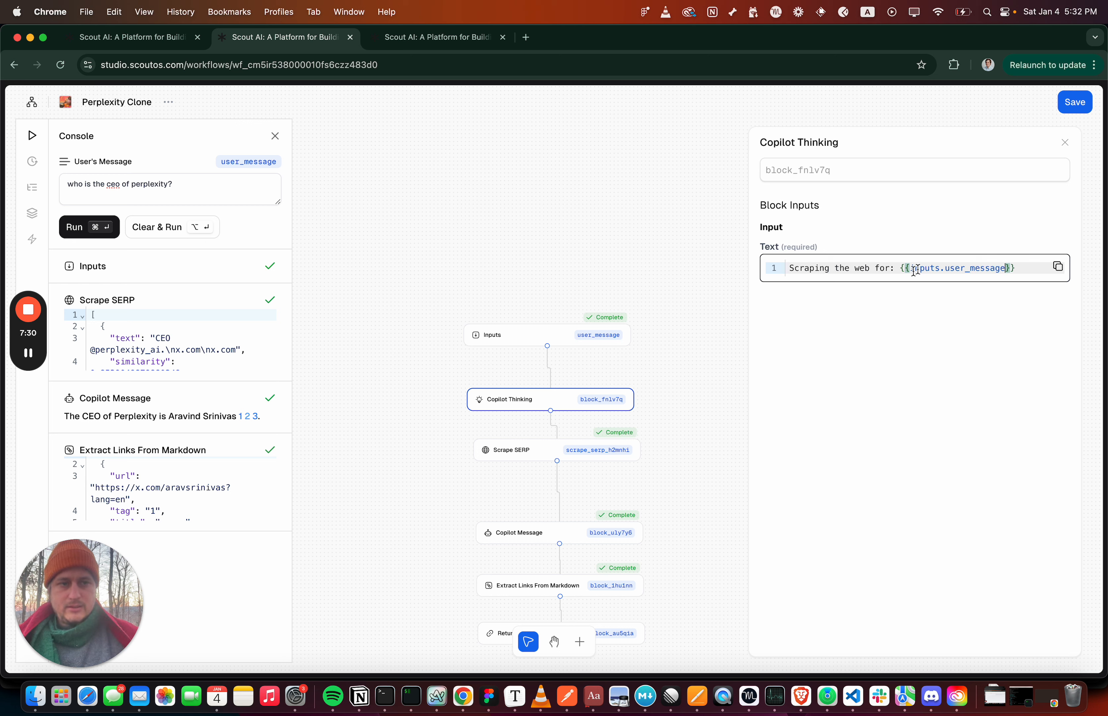
left_click(1075, 104)
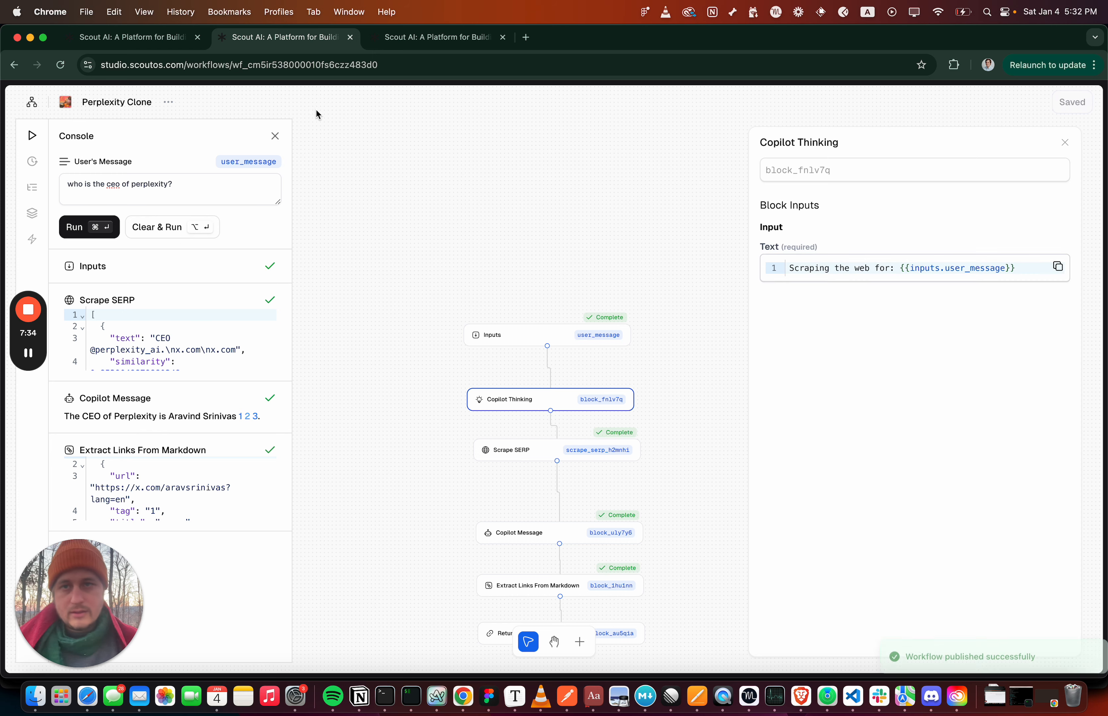
Ask the copilot "who is the ceo of perplextiy?" again to test the Copilot Thinking block
left_click(420, 37)
triple_click(602, 386)
key("super+c")
left_click(512, 527)
key("super+v")
key("Return")
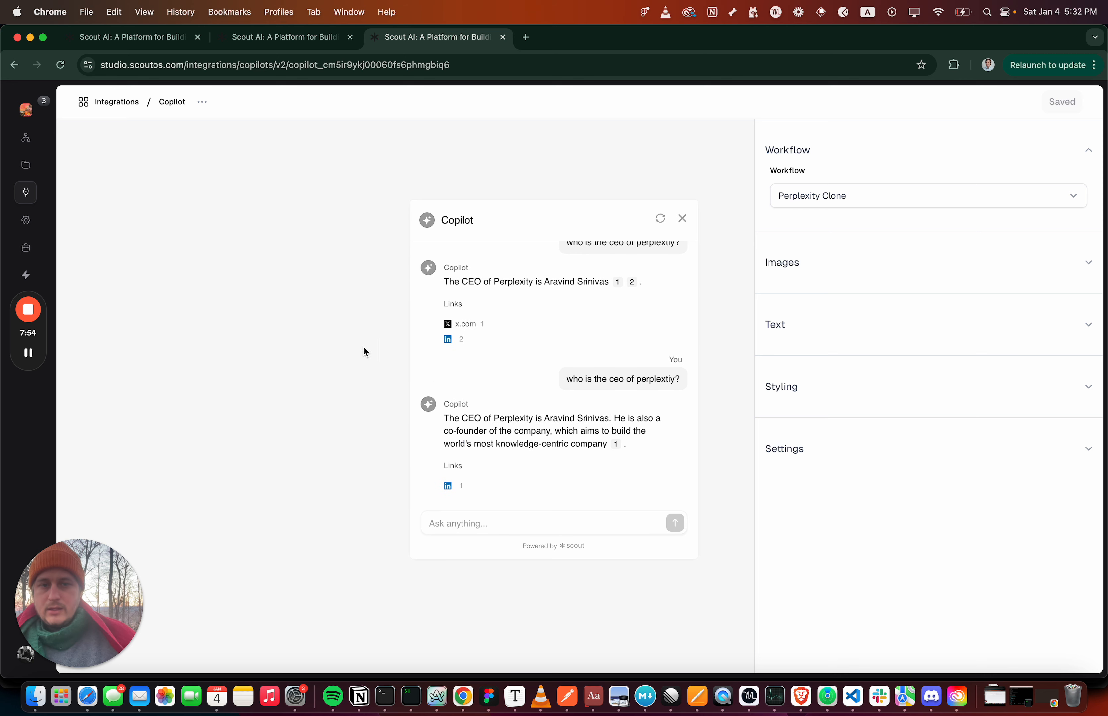
Open Scout's documentation in a new browser tab and go to its Scout Copilot integration guide
left_click(528, 39)
type("docs")
key("Return")
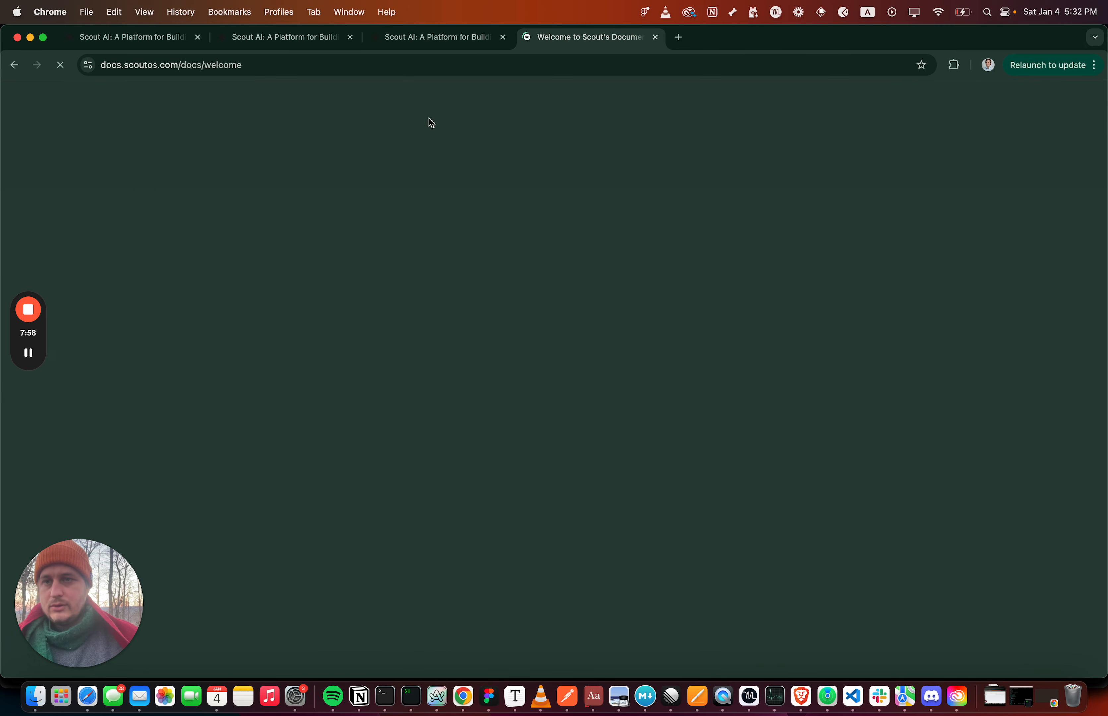
left_click(170, 287)
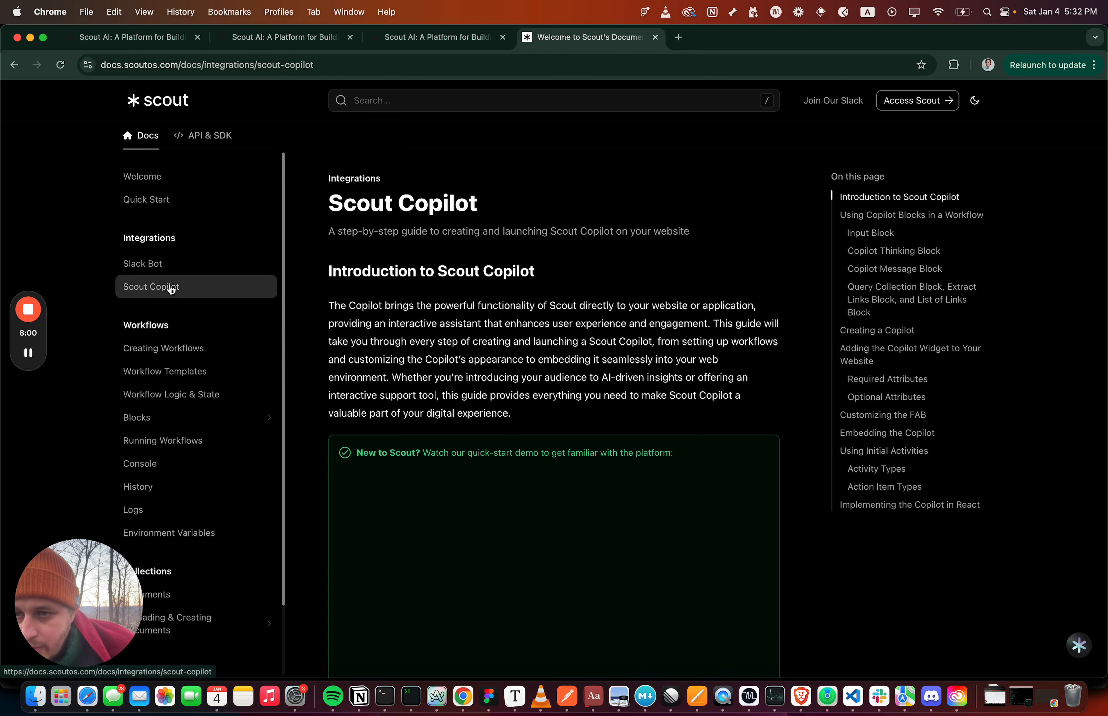
Examine the scout-copilot code example under Customizing the FAB and open the documentation site's Scout Copilot chat widget
scroll(382, 316, "down", 20)
scroll(383, 316, "down", 15)
scroll(396, 289, "up", 3)
triple_click(395, 260)
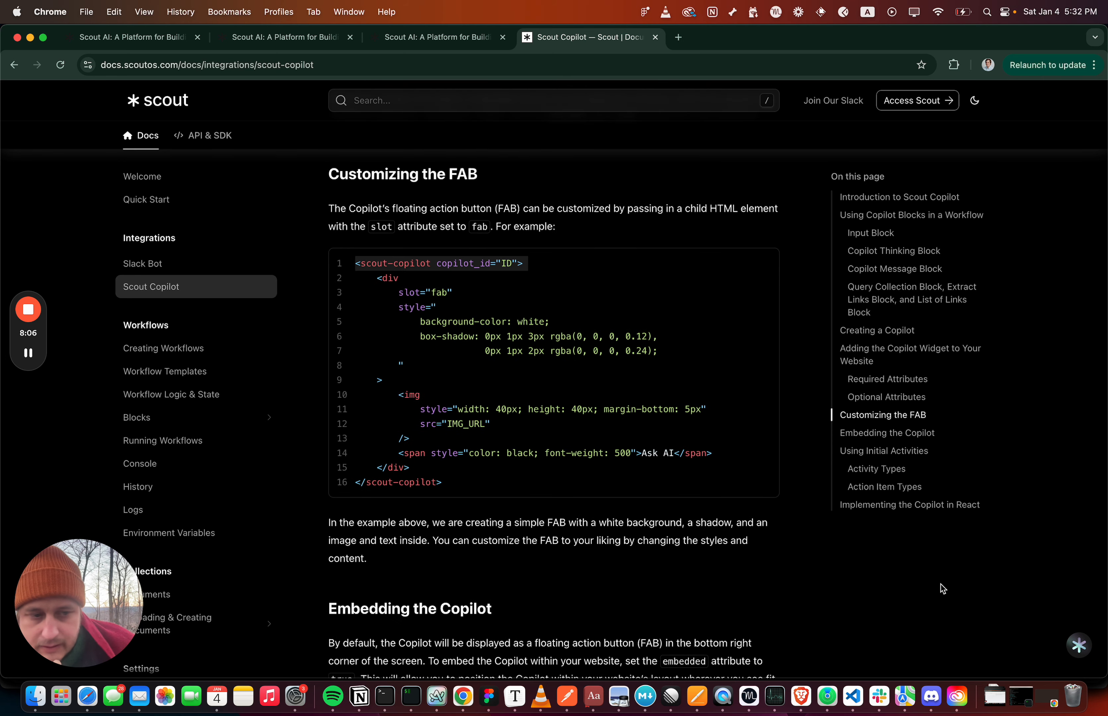
left_click(1077, 658)
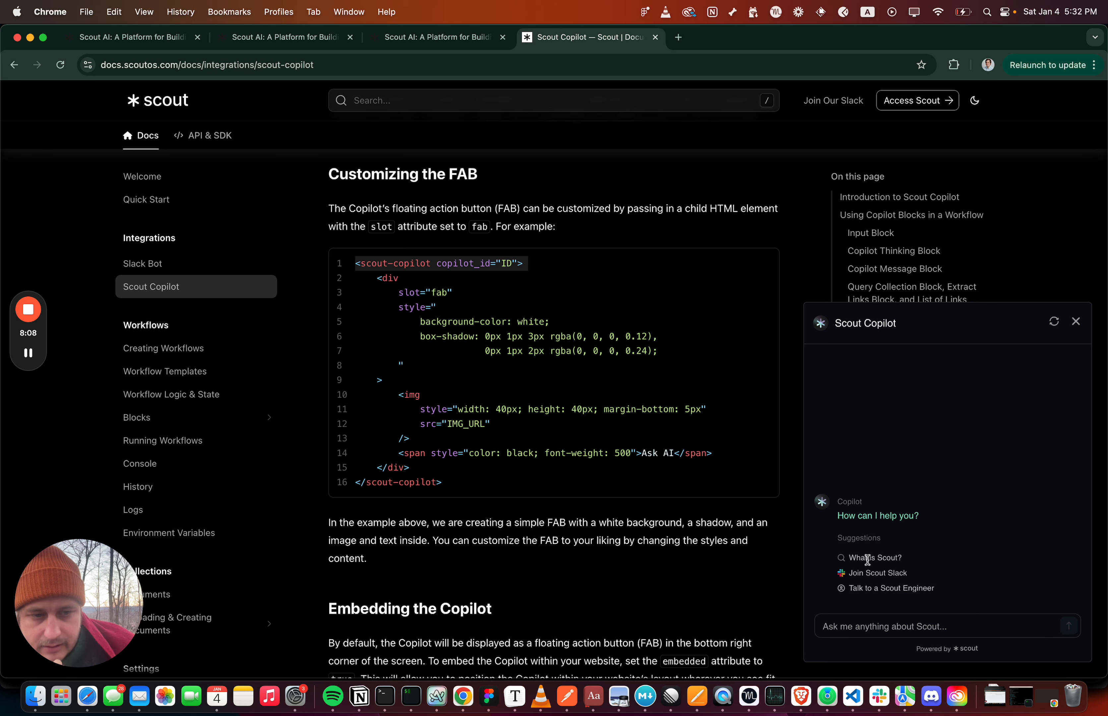